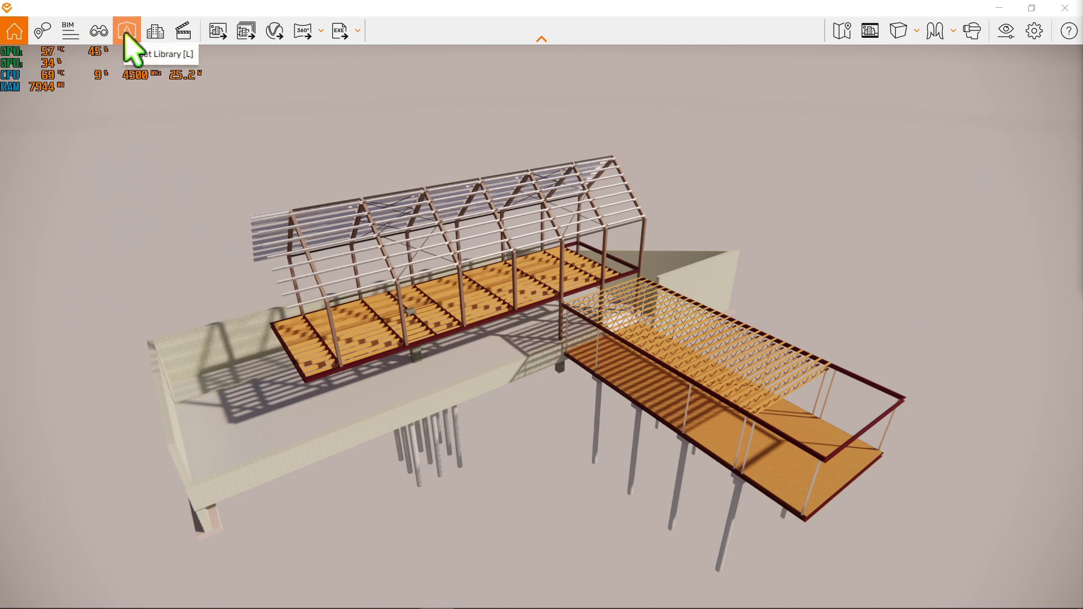
Search the asset library for "grass", limit the results to the Bush tag, and check the available categories.
left_click(126, 35)
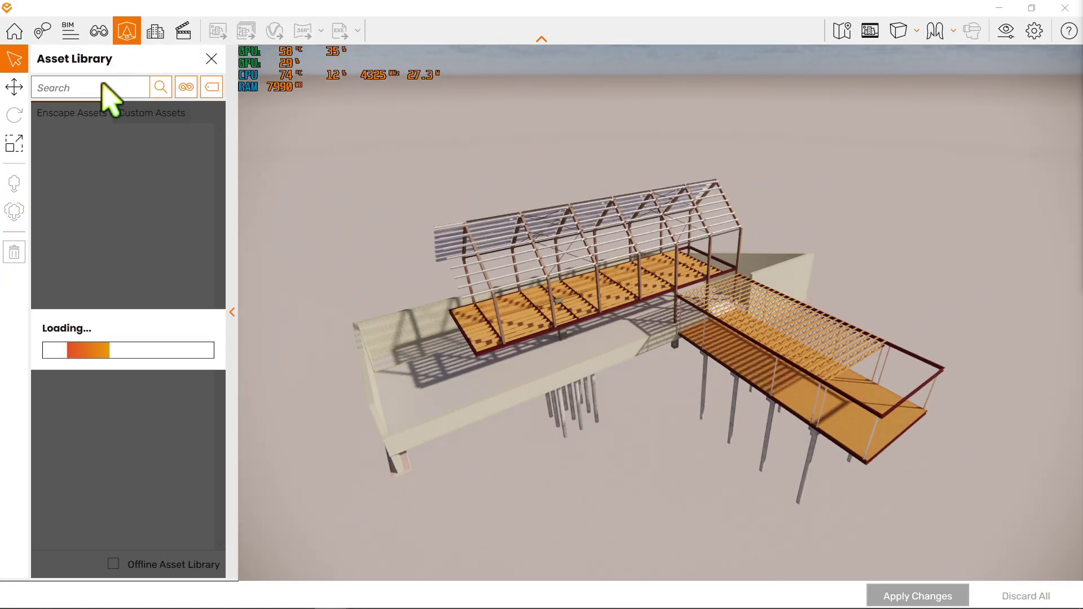
left_click(97, 88)
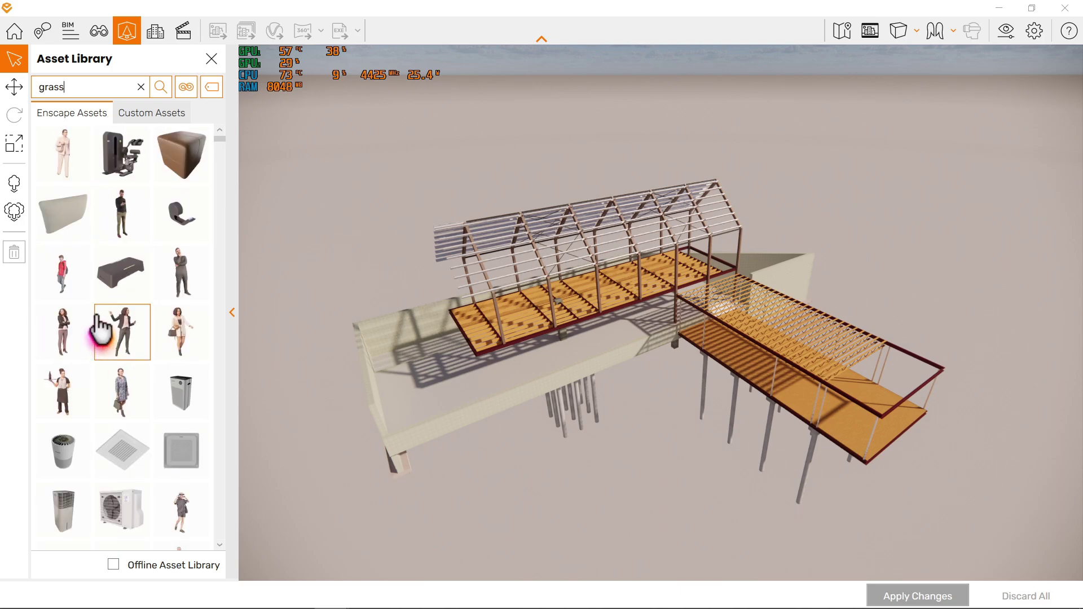
left_click(160, 87)
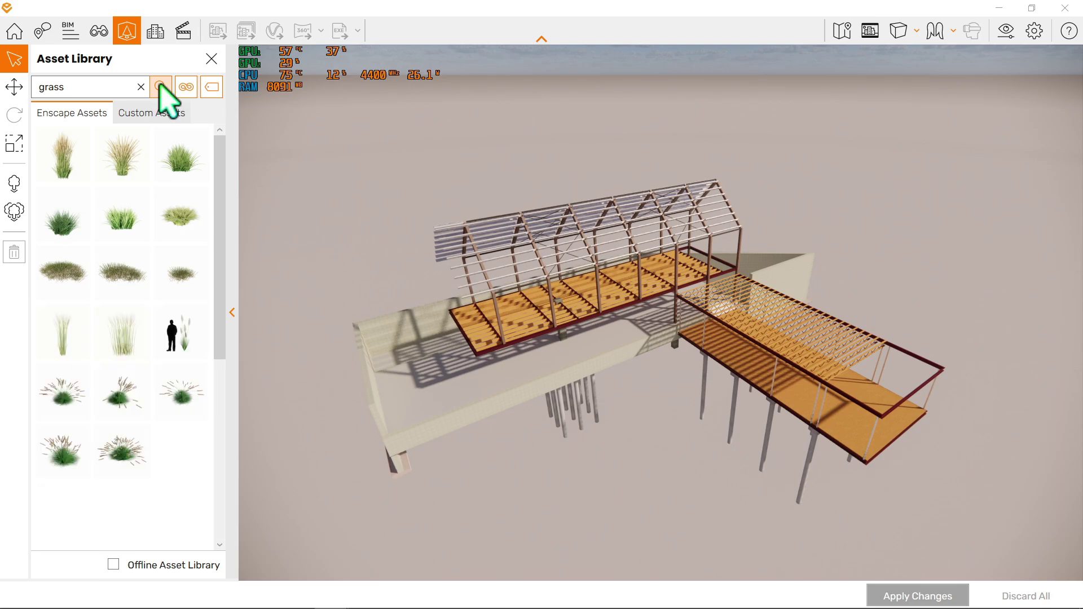
left_click(212, 87)
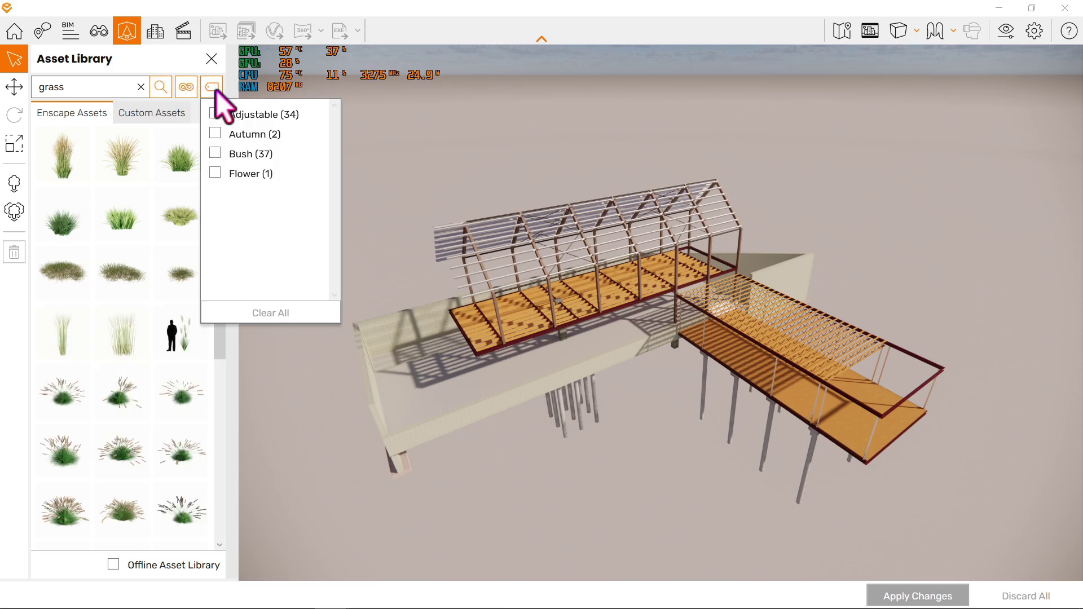
left_click(216, 153)
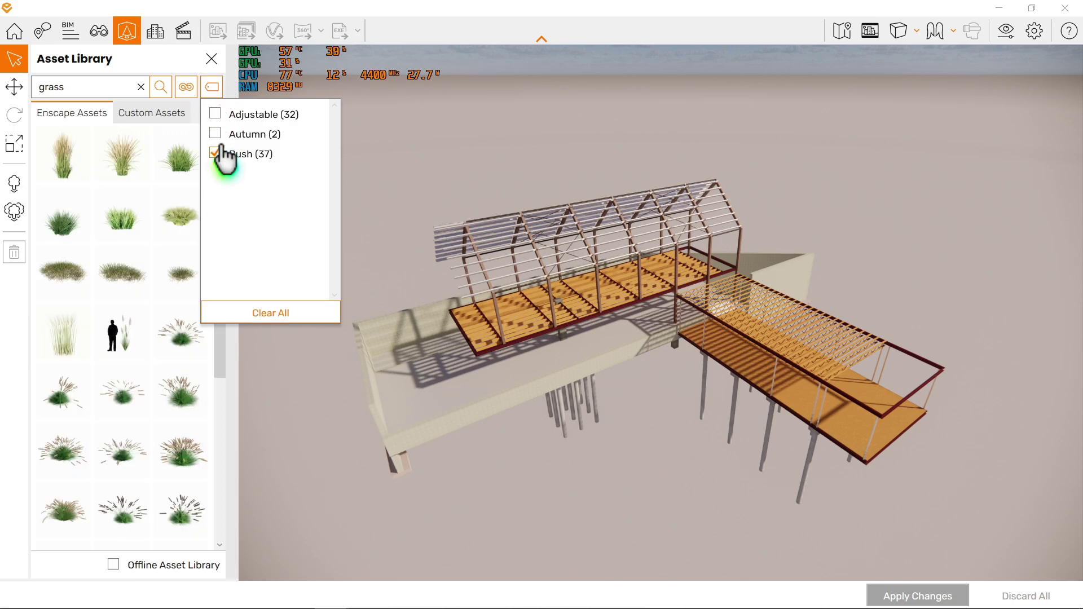
left_click(187, 93)
left_click(187, 94)
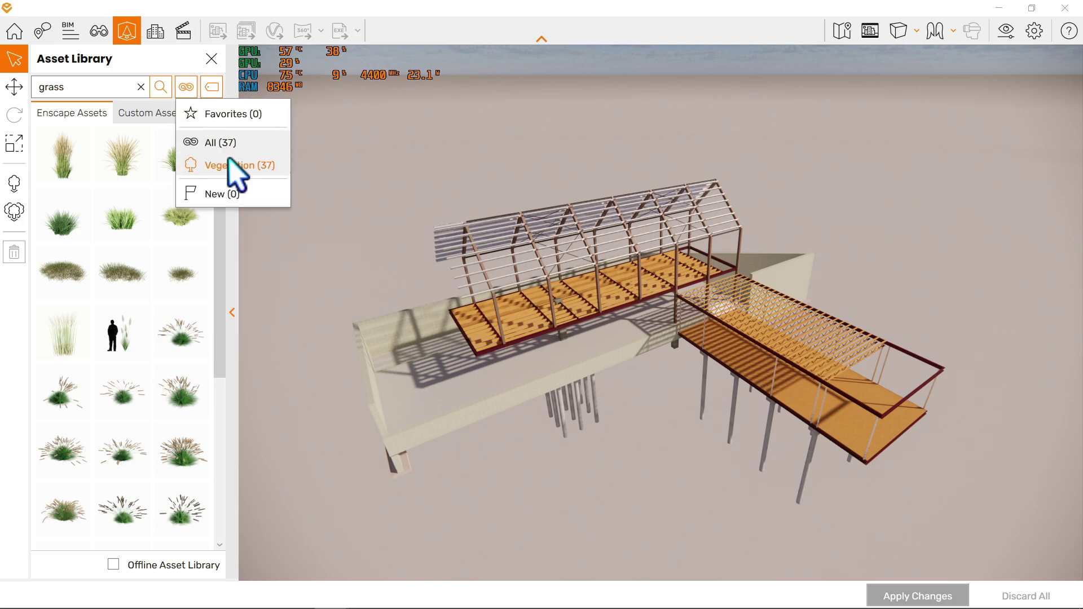
Clear the grass search and remove the Bush tag filter from the asset library.
left_click(141, 88)
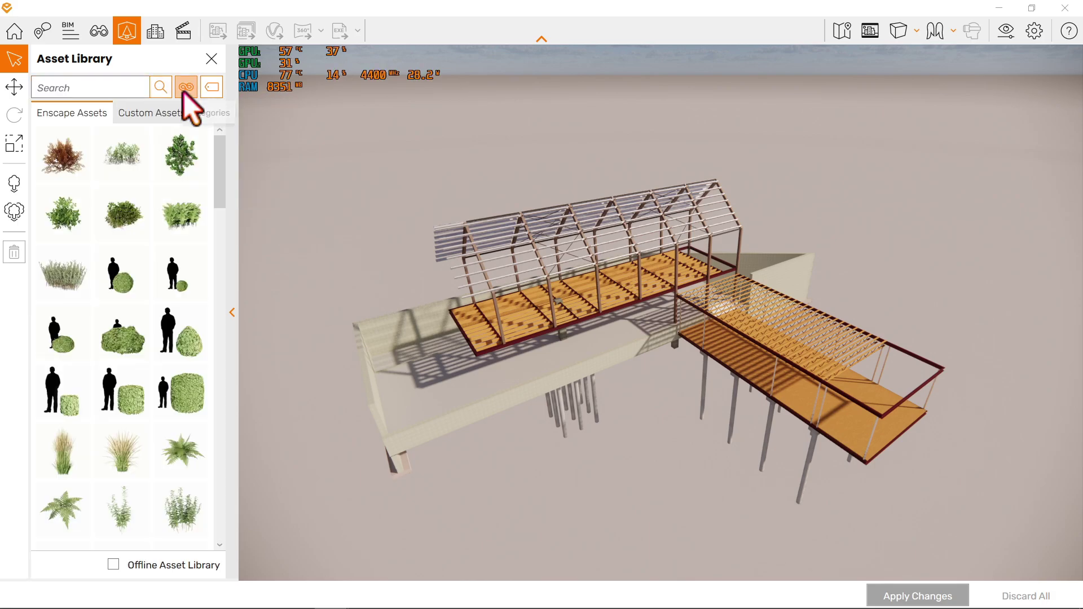
left_click(186, 90)
left_click(147, 92)
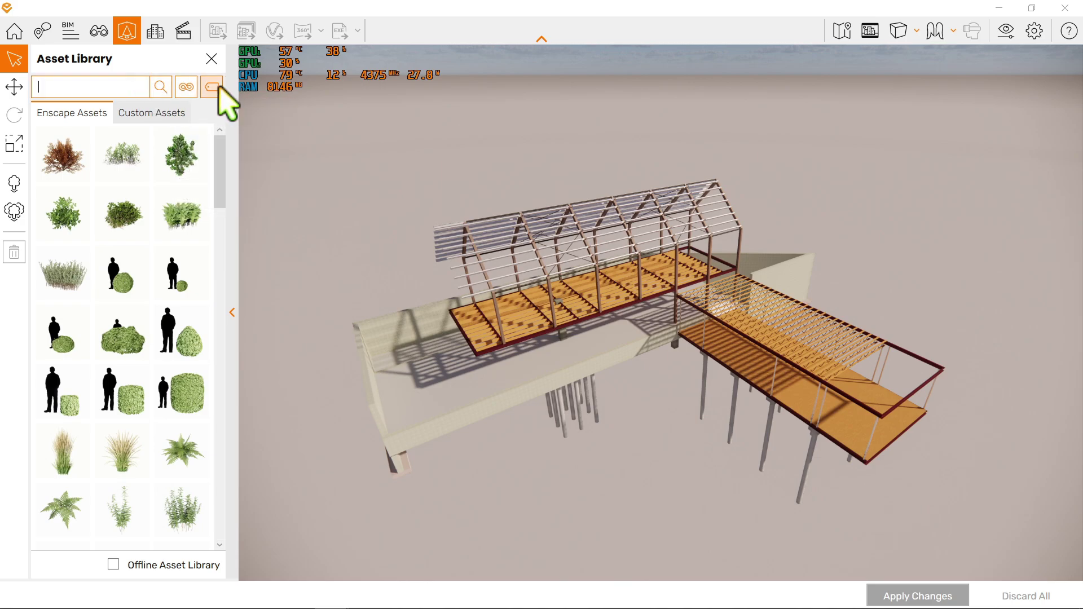
left_click(219, 87)
left_click(244, 154)
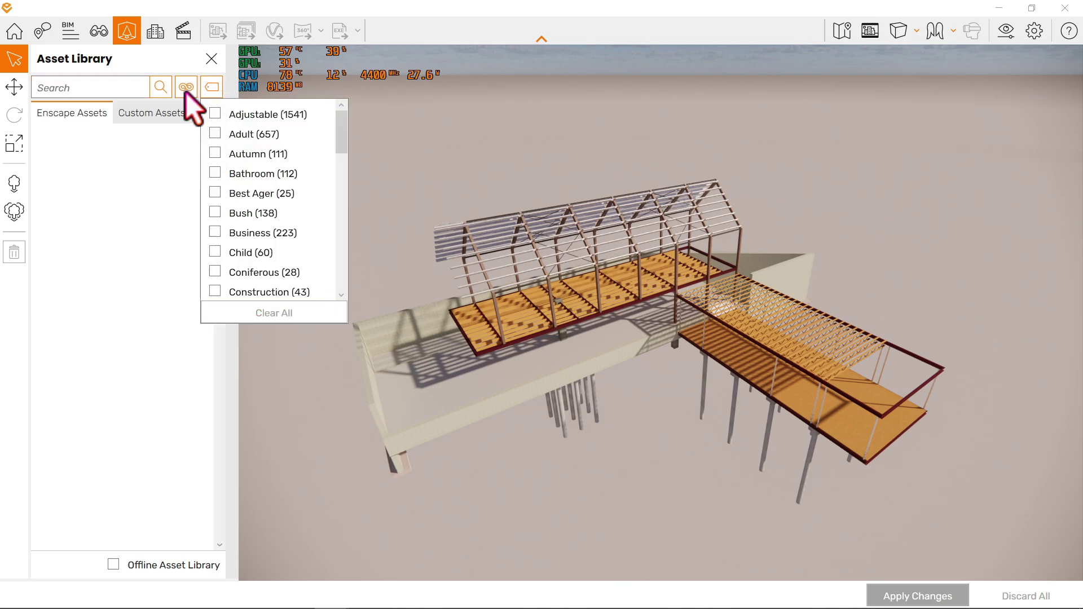
Filter the asset library to the Street Props category and browse to the garbage bins.
left_click(186, 88)
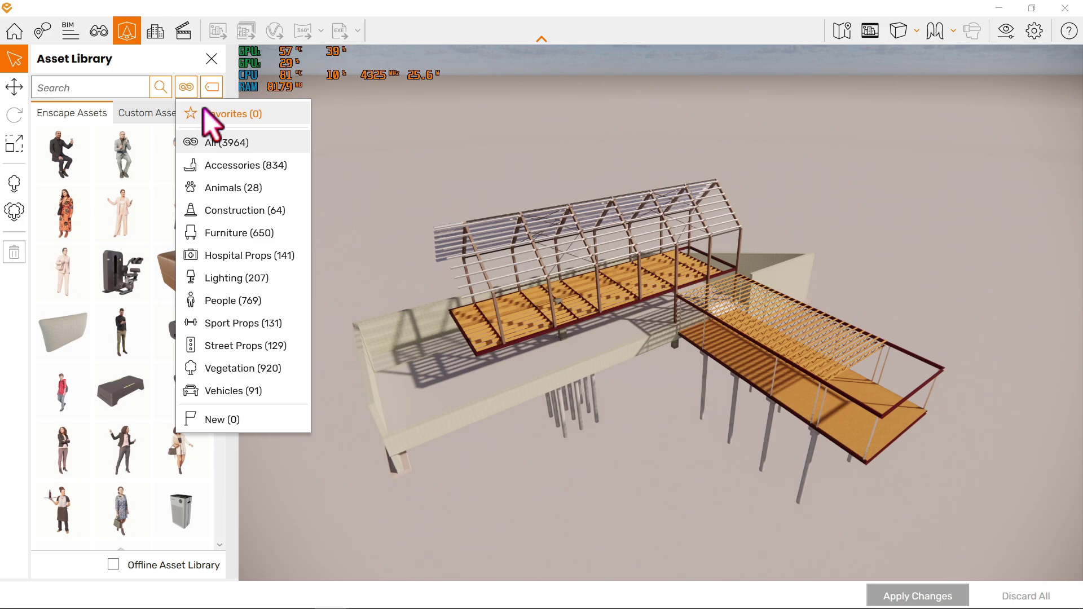
left_click(252, 346)
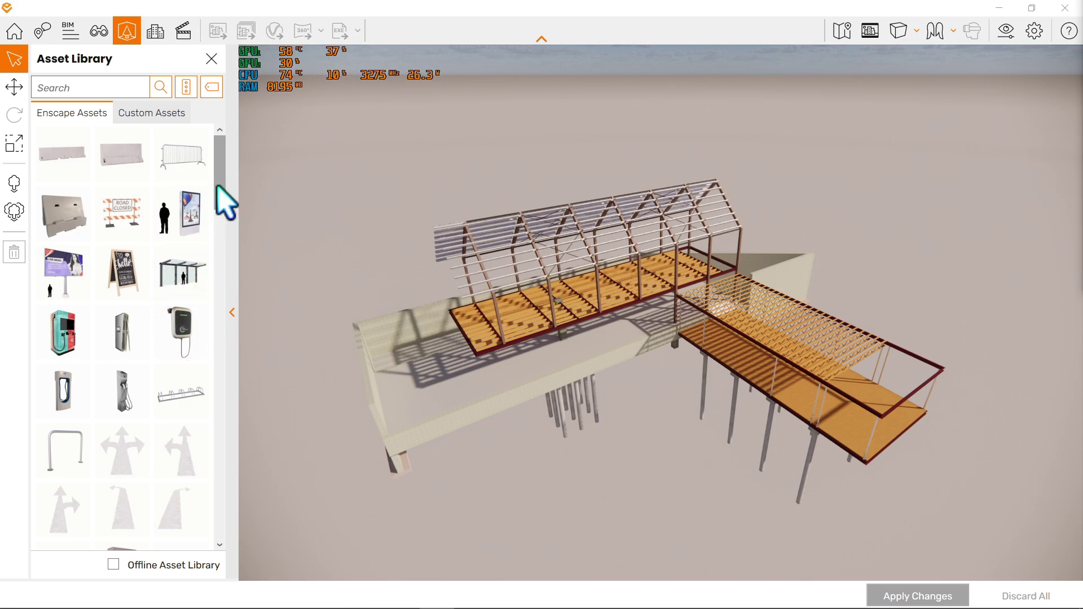
left_click_drag(218, 187, 225, 242)
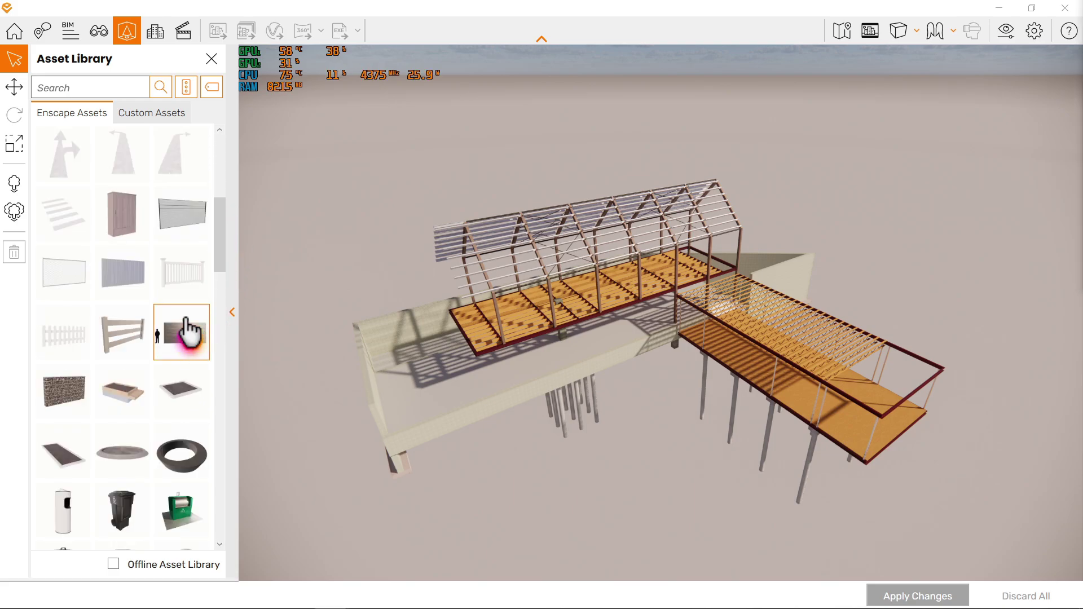
scroll(181, 338, "down", 5)
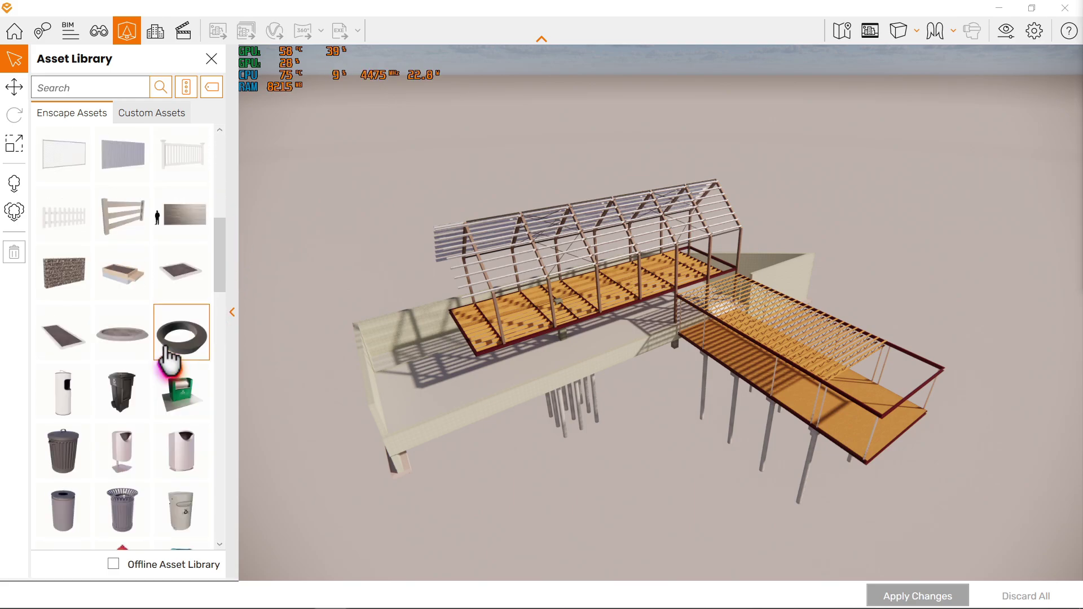
scroll(148, 440, "up", 1)
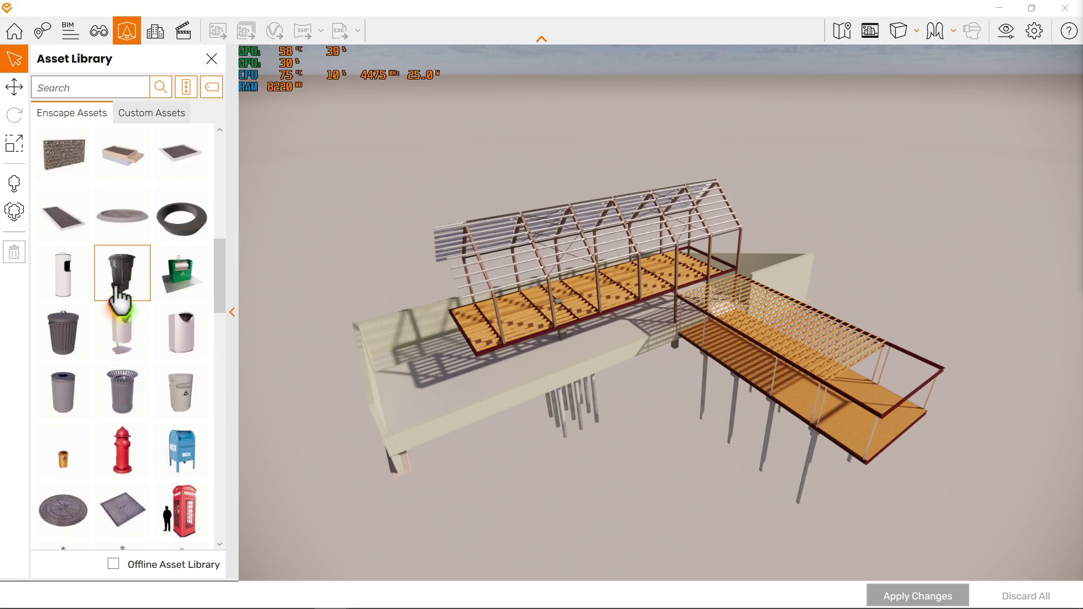
Place three Garbage Bin 001: Ashtray assets in a row along the concrete slab beside the raised deck.
left_click(61, 282)
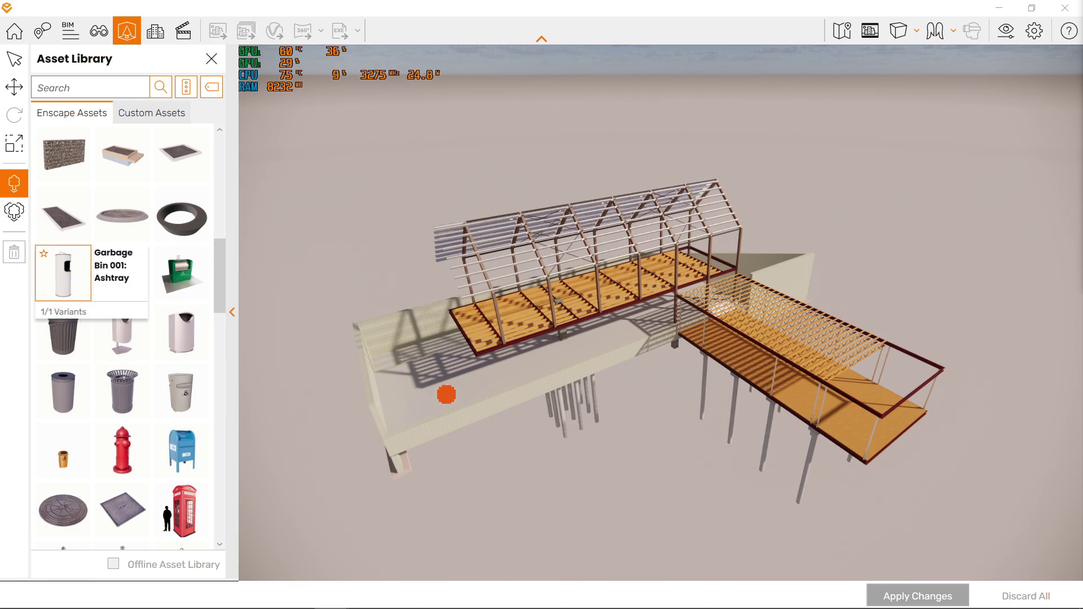
key("w")
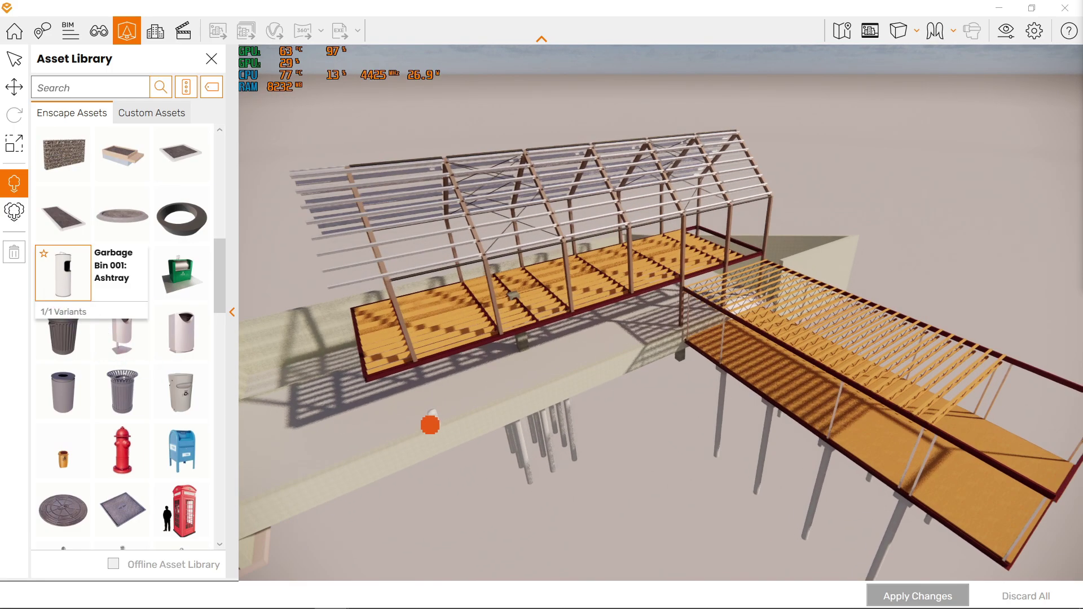
right_click_drag(416, 421, 560, 398)
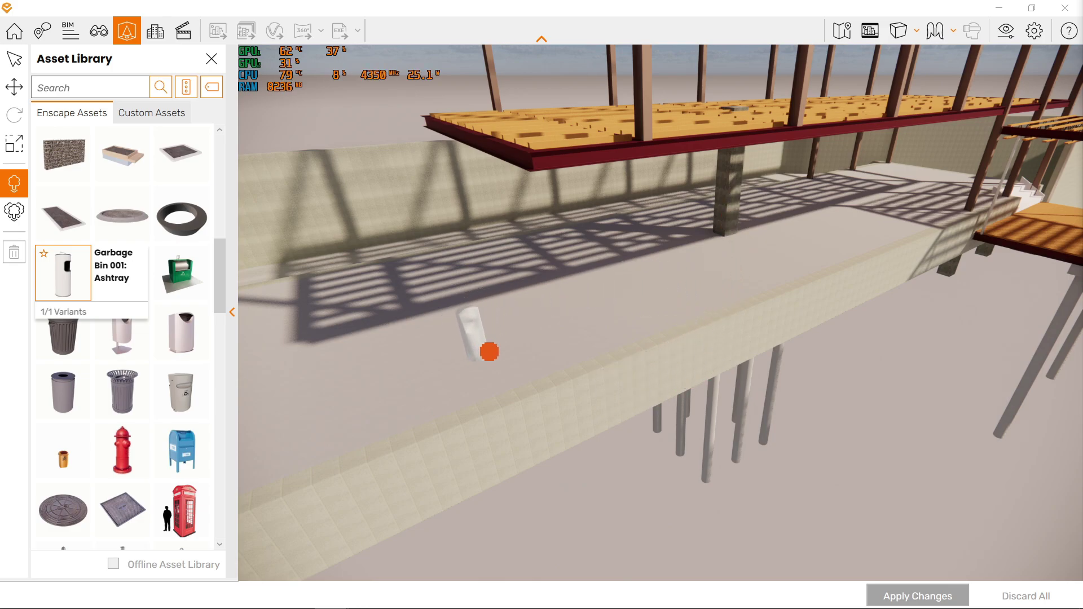
left_click(485, 350)
left_click(561, 325)
left_click(654, 303)
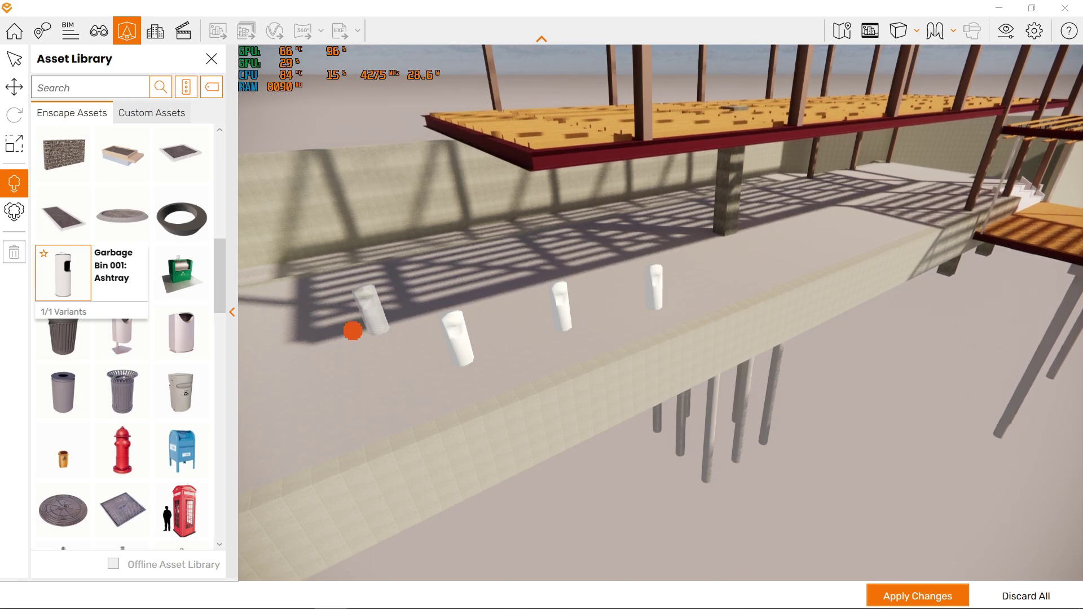
Place four large light-coloured bins: two farther along the slab, one on the raised timber deck, and one near the back wall.
left_click(184, 339)
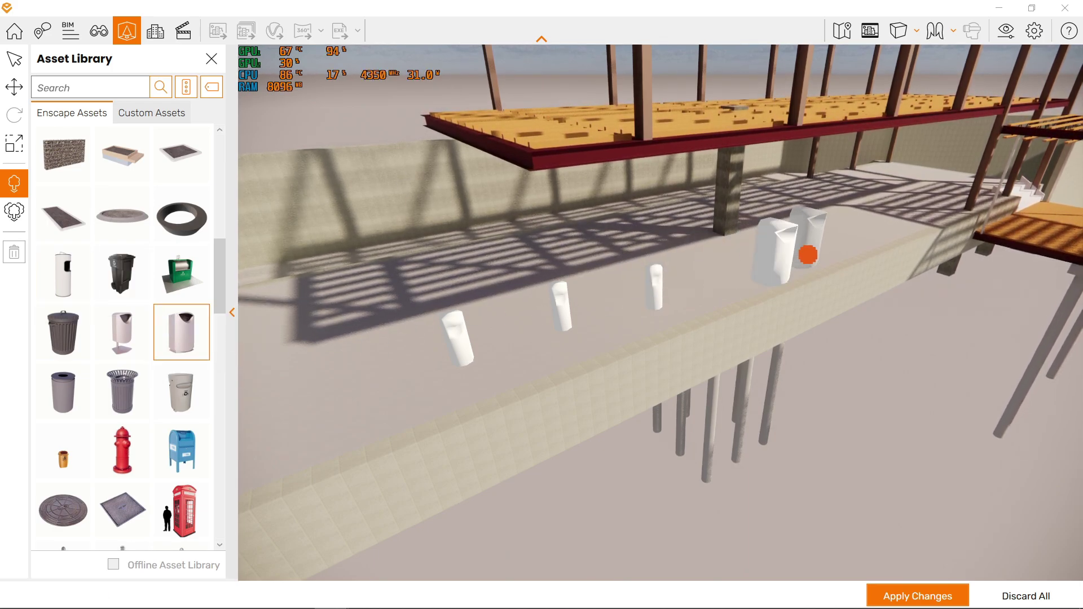
left_click(781, 256)
left_click(842, 236)
left_click(705, 119)
left_click(426, 270)
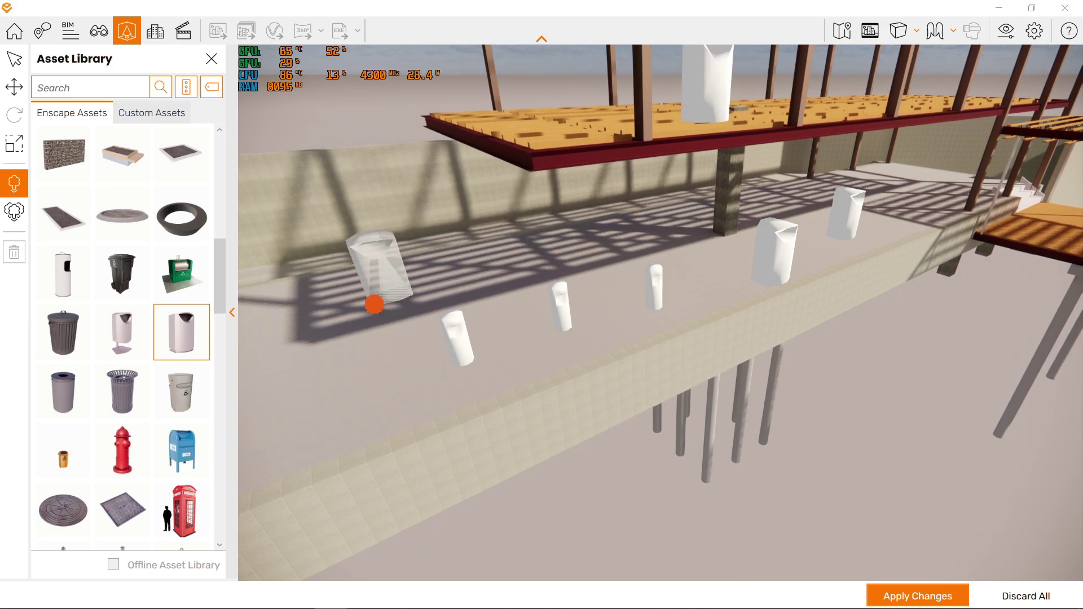
Place a Phonebooth 001 at the near end of the concrete slab and apply the asset changes.
left_click(62, 509)
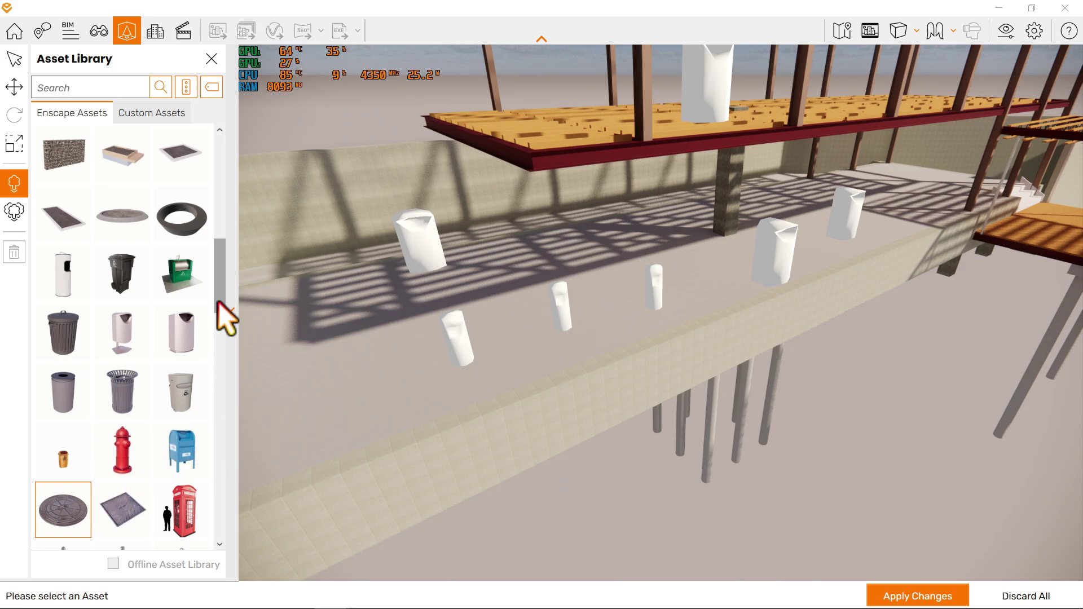
scroll(208, 476, "down", 2)
left_click(235, 383)
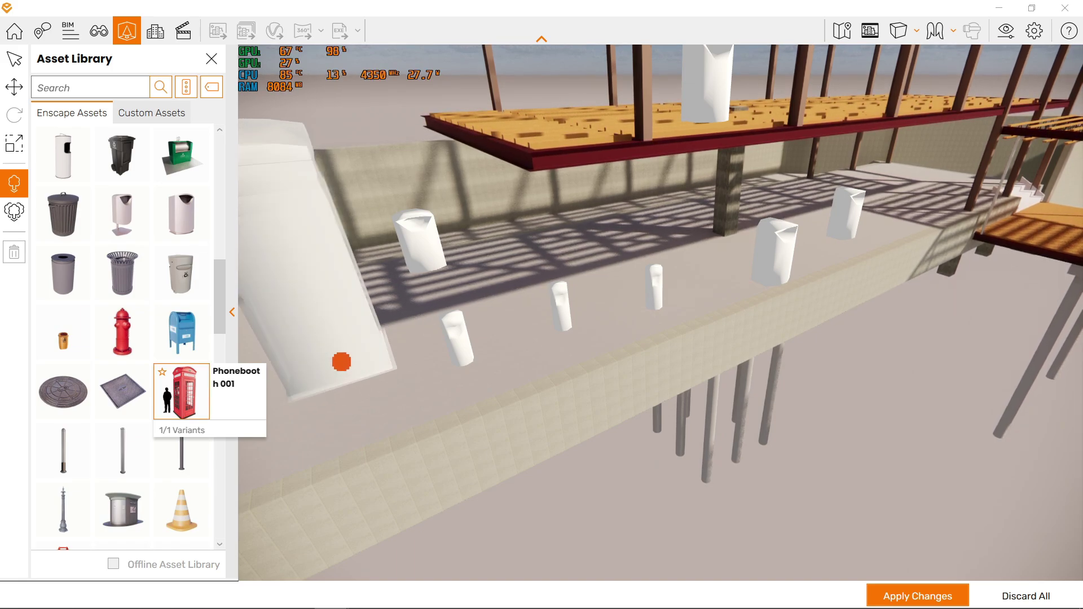
key("Escape")
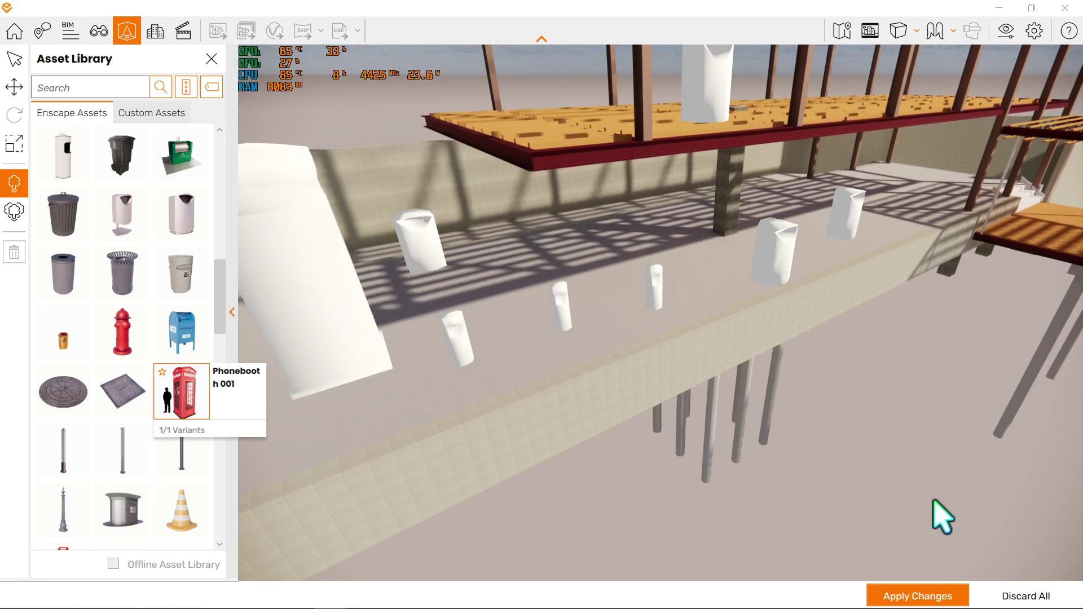
left_click(917, 598)
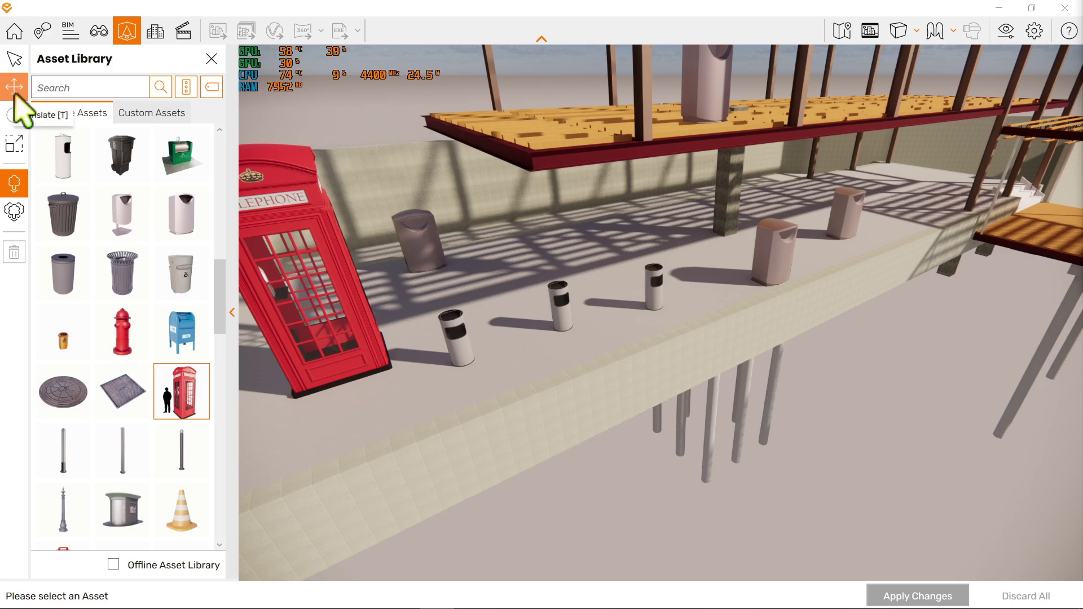
Move the middle ashtray bin to about X -5.16, Y 0.55, Z 0.91 and rotate it to about 311.9° around Y.
left_click(14, 95)
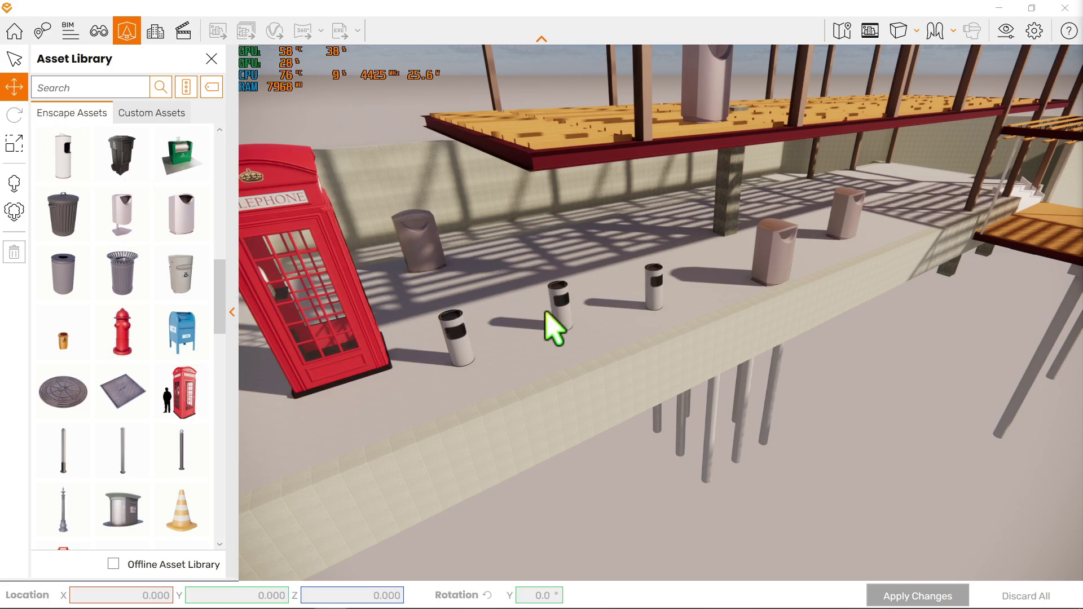
left_click(561, 319)
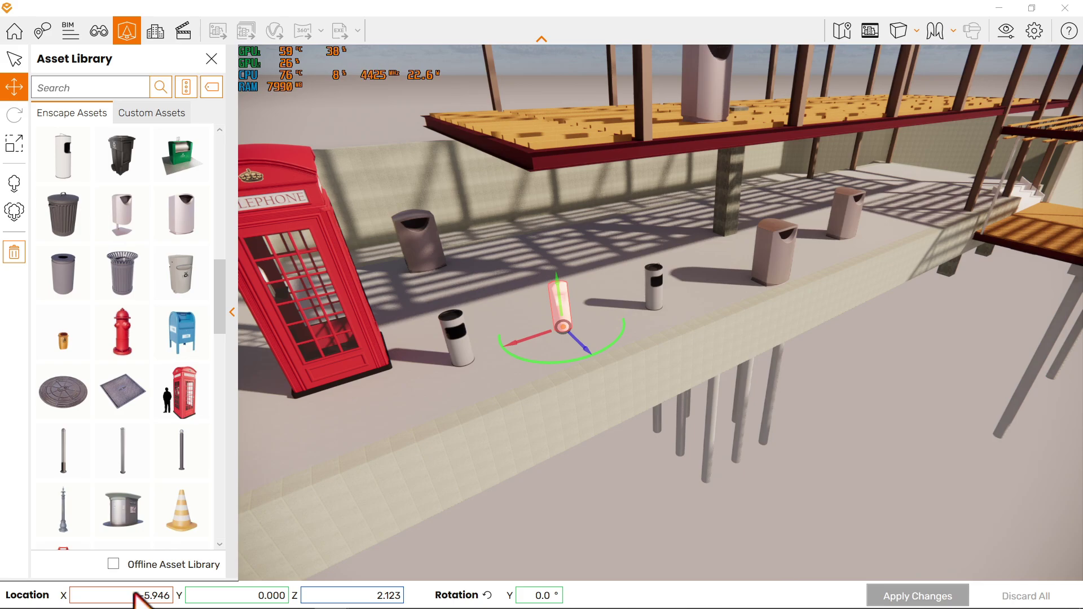
left_click_drag(547, 349, 626, 350)
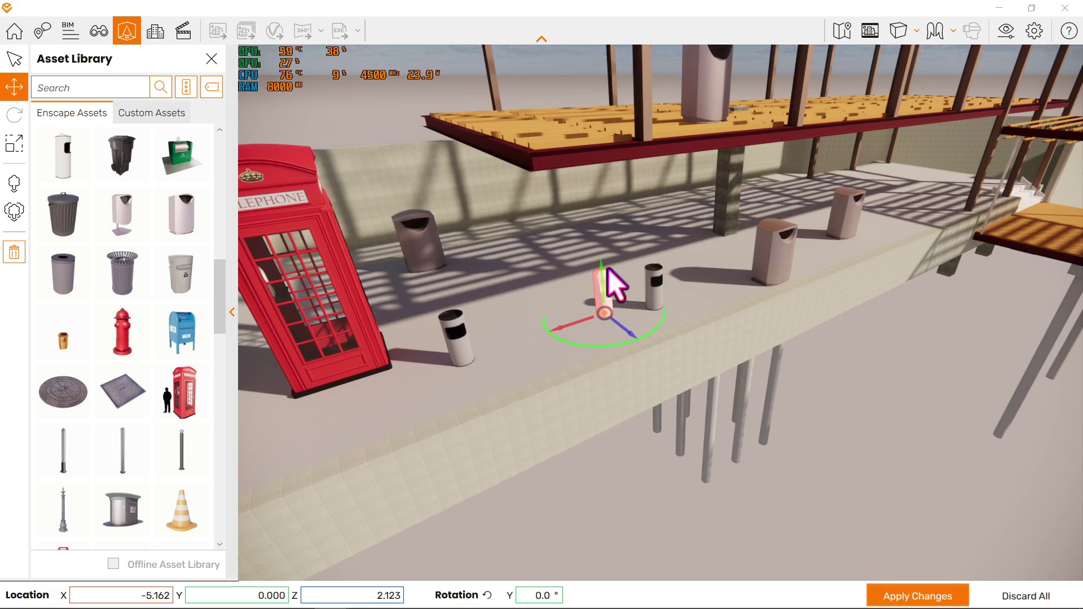
left_click_drag(603, 301, 597, 341)
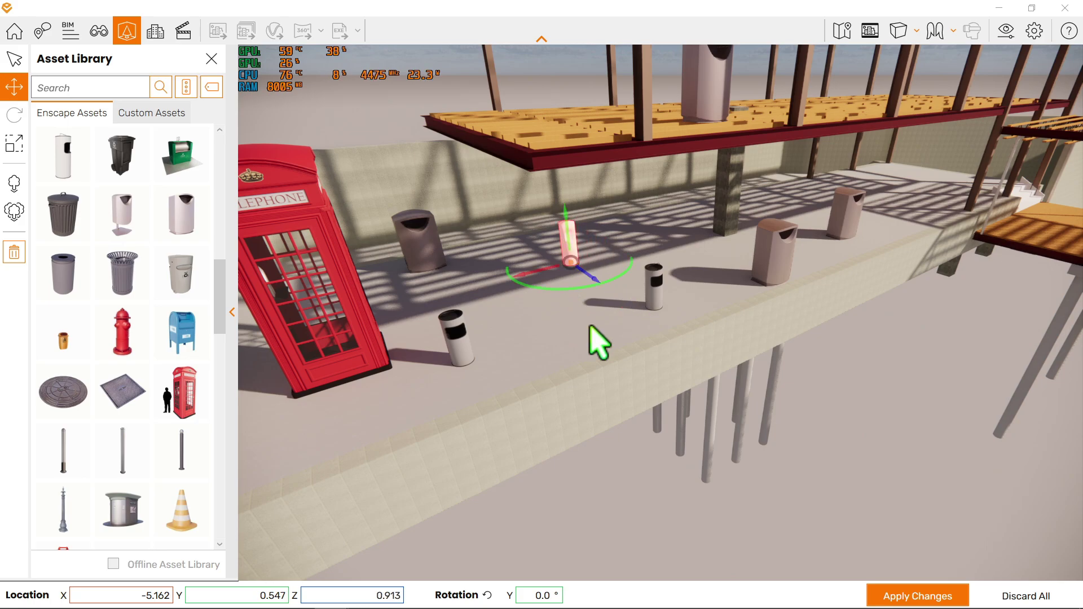
left_click_drag(617, 281, 615, 287)
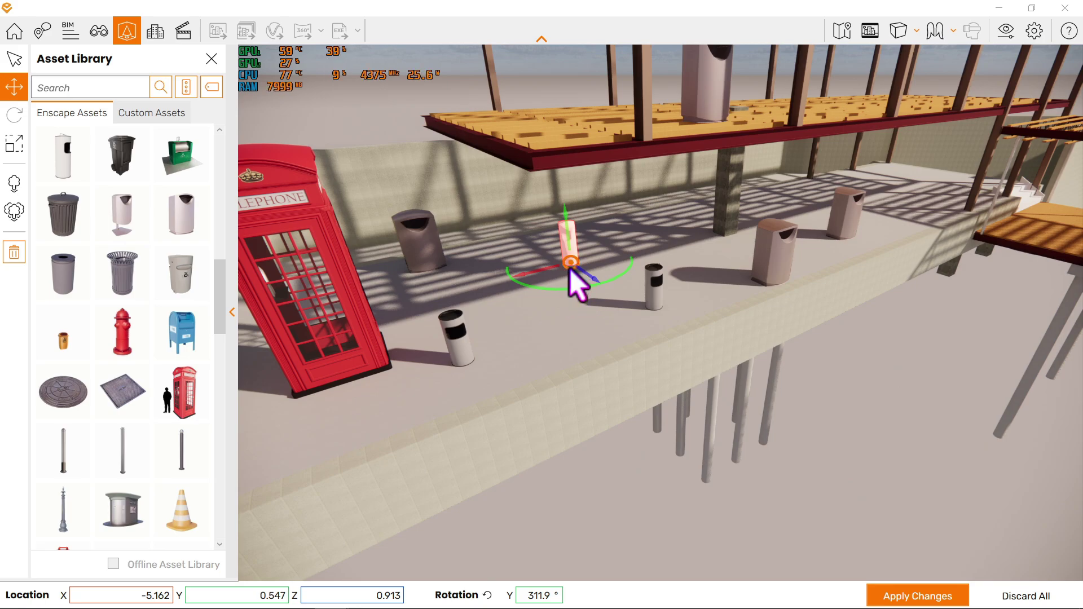
Reposition the rotated ashtray bin onto the raised timber deck at about X -5.23, Y 2.83, Z 1.58.
left_click_drag(571, 263, 612, 305)
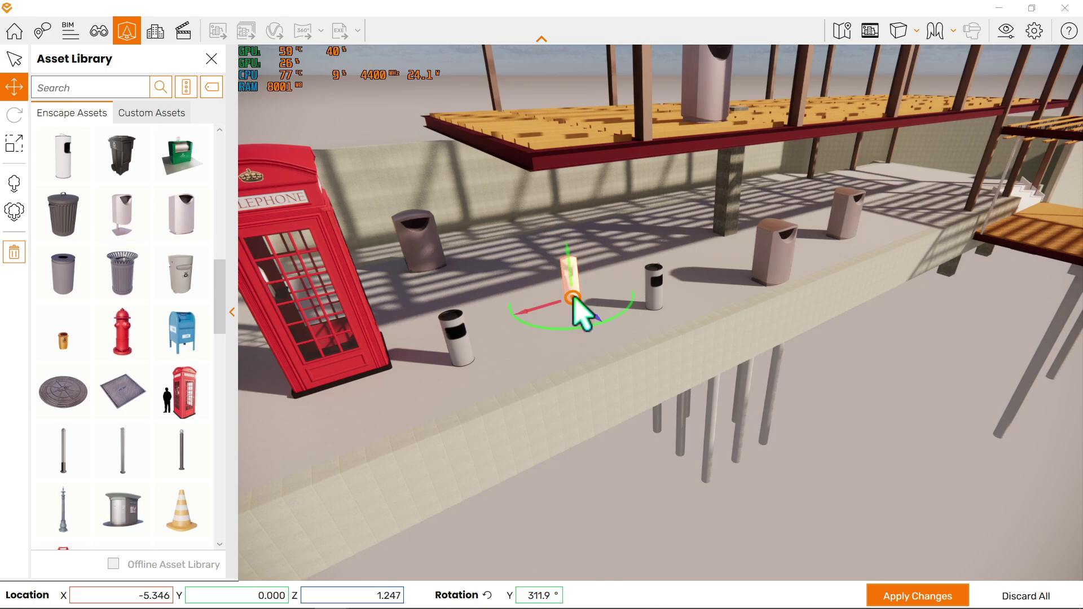
right_click_drag(528, 332, 645, 320)
scroll(712, 274, "up", 4)
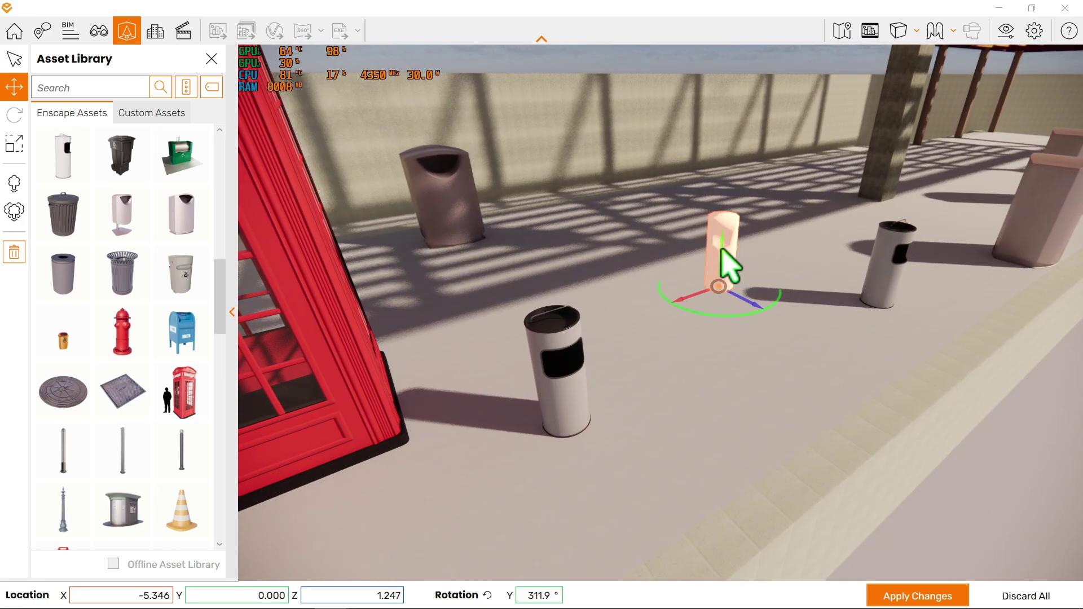
middle_click_drag(718, 245, 706, 420)
scroll(730, 312, "down", 4)
left_click_drag(708, 430, 714, 291)
left_click_drag(718, 213, 747, 237)
Move the red telephone booth along the X axis to about X -6.45, beside the nearest ashtray bin.
right_click_drag(775, 446, 467, 395)
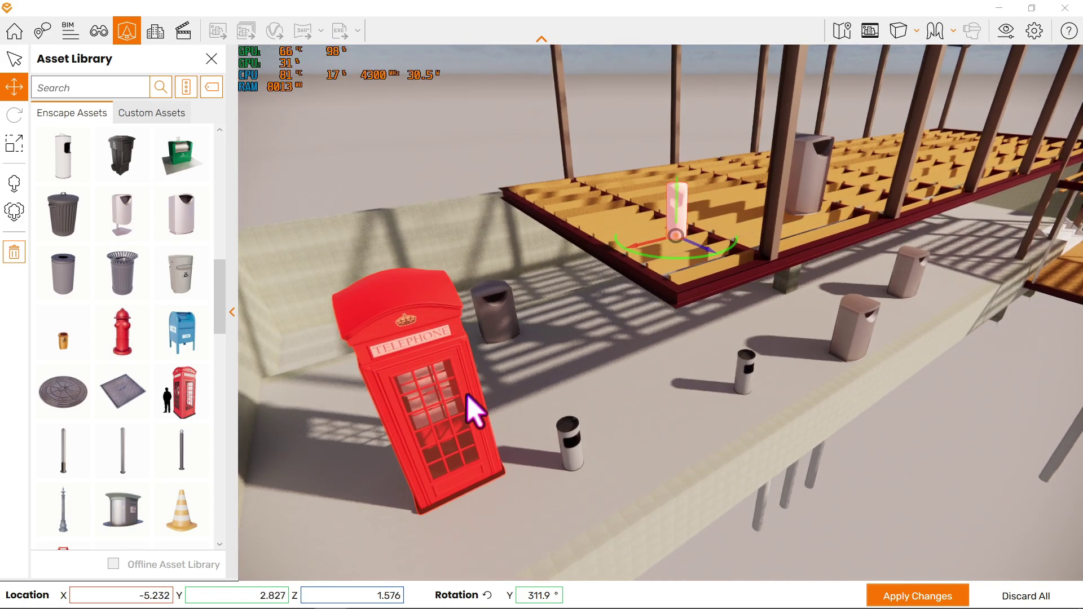
left_click(477, 449)
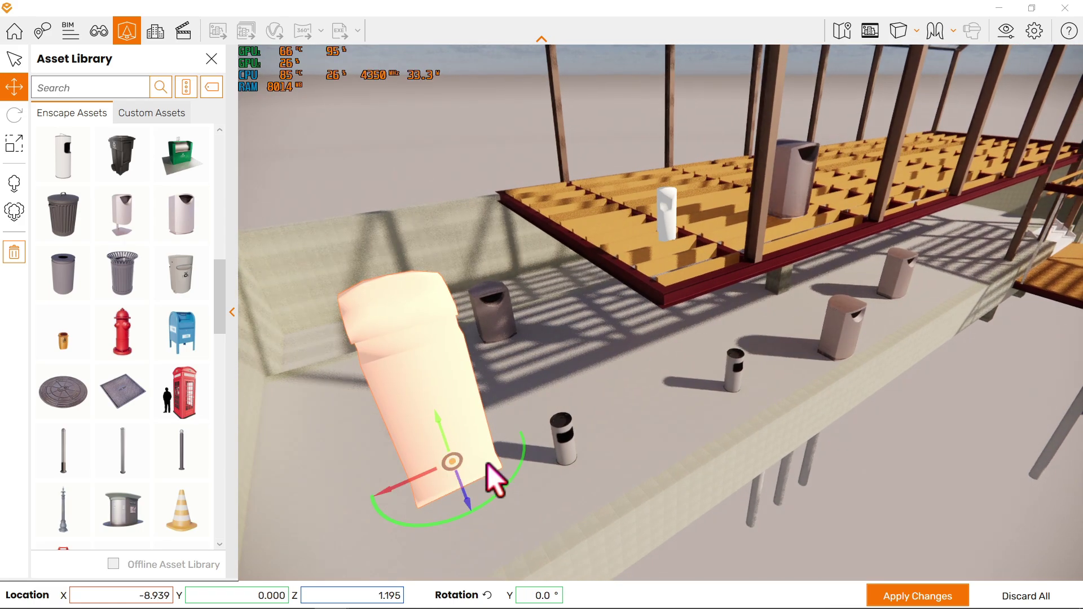
right_click_drag(476, 449, 345, 509)
scroll(430, 475, "down", 2)
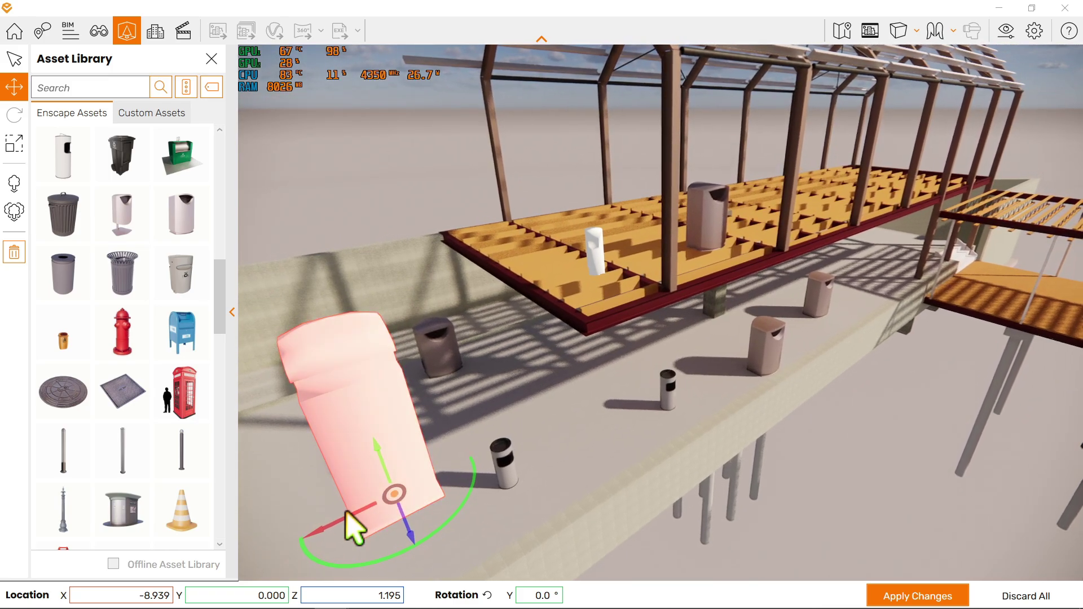
left_click_drag(345, 510, 506, 439)
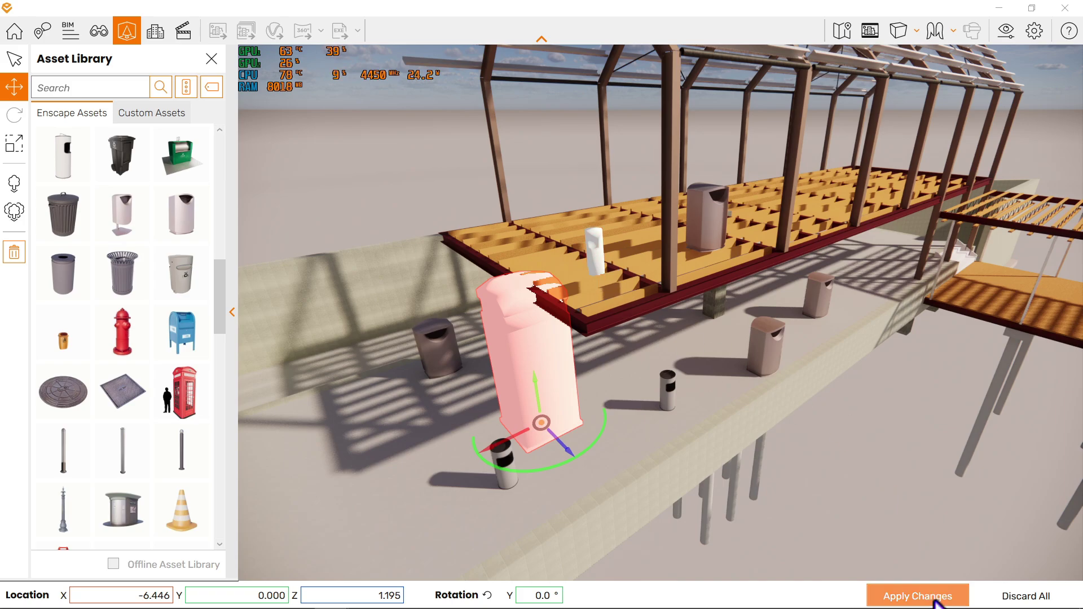
Apply the pending move of the red telephone booth on the concrete slab.
key("w")
key("a")
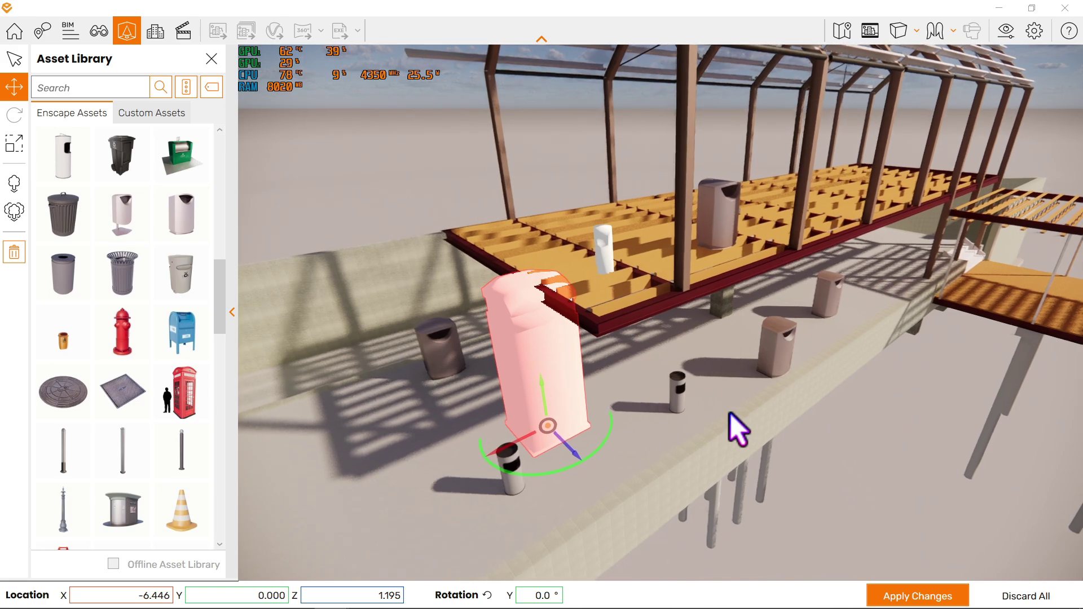
key("q")
left_click(922, 594)
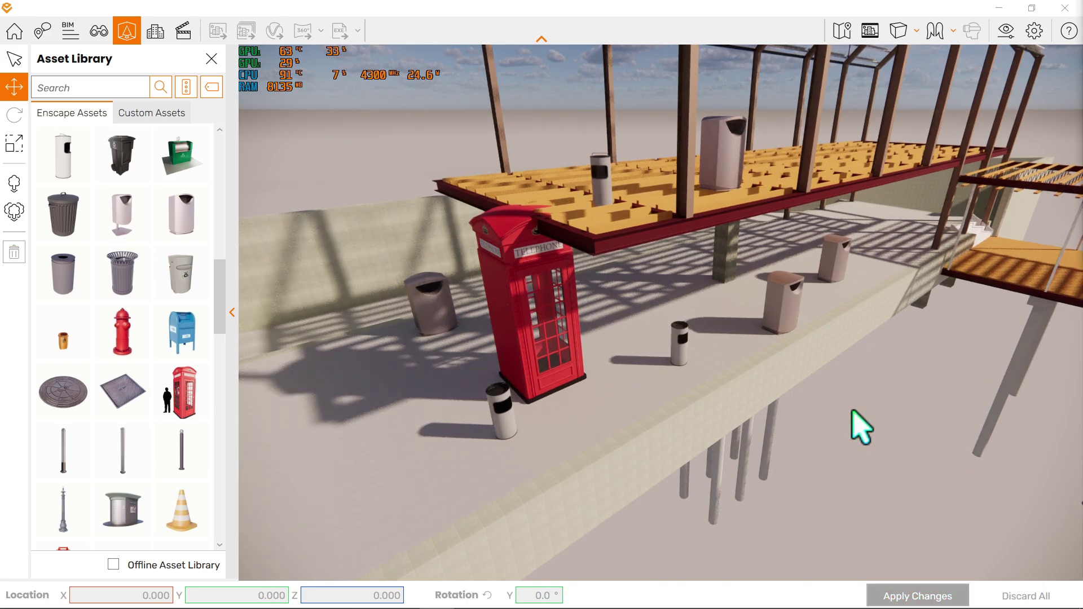
Scale the red telephone booth down to about 71.8 % and apply the asset changes.
left_click(20, 151)
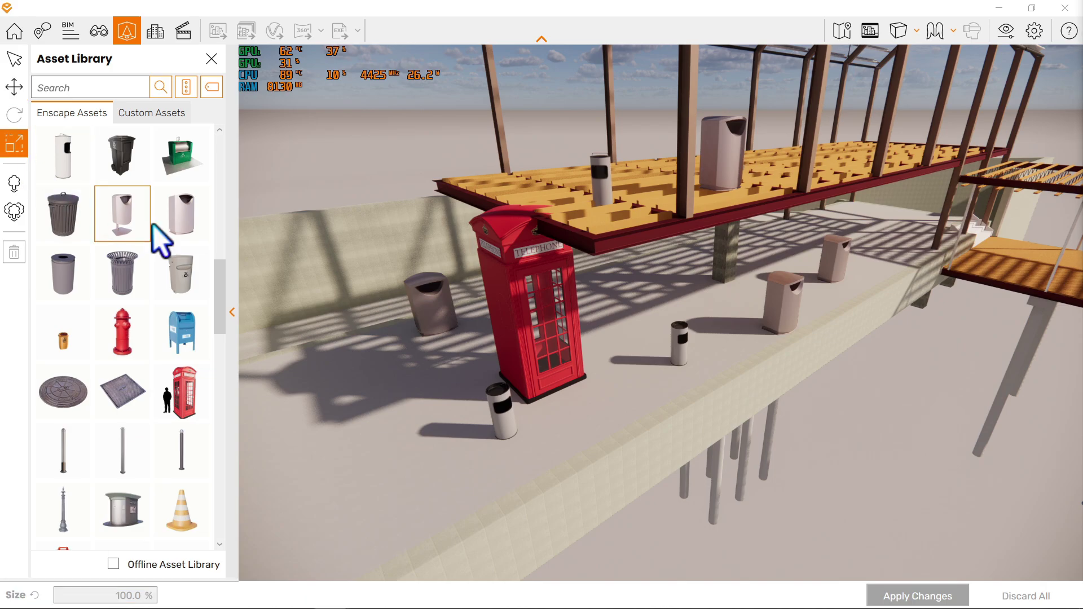
left_click(529, 379)
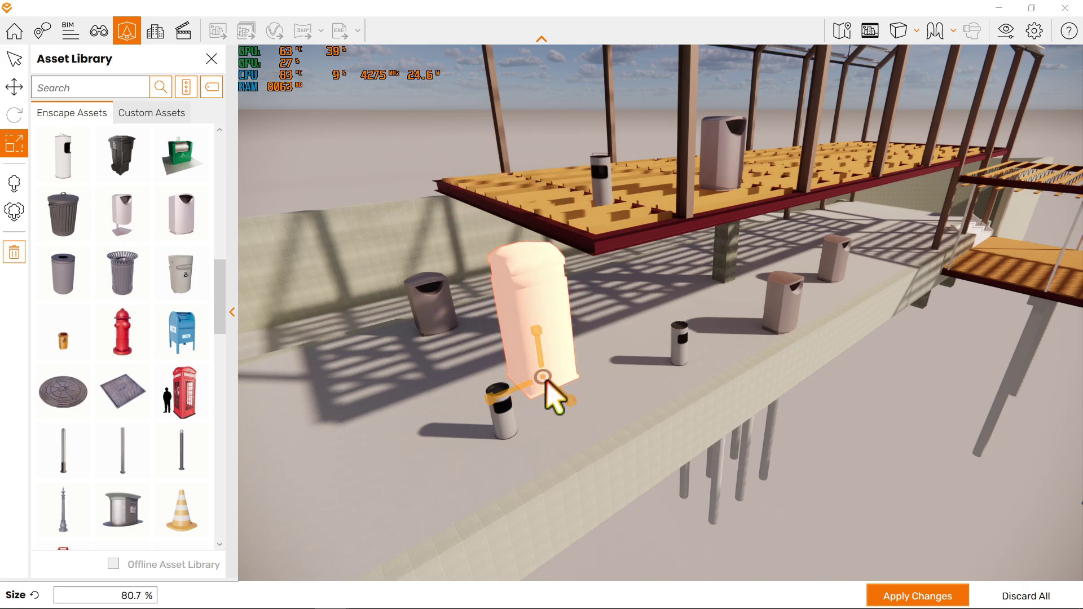
left_click_drag(546, 382, 595, 365)
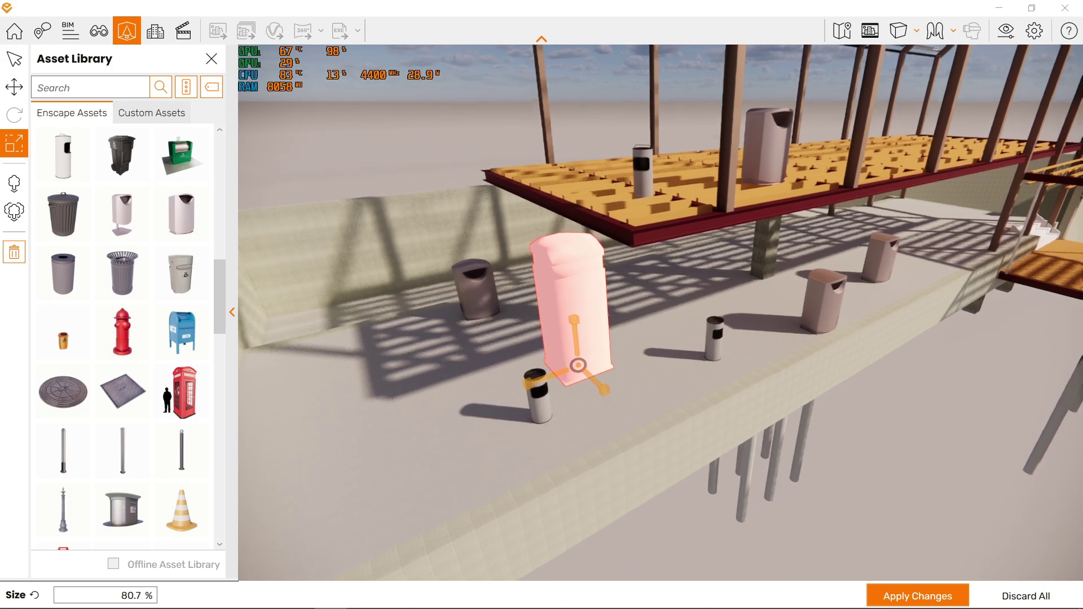
middle_click_drag(589, 367, 545, 384)
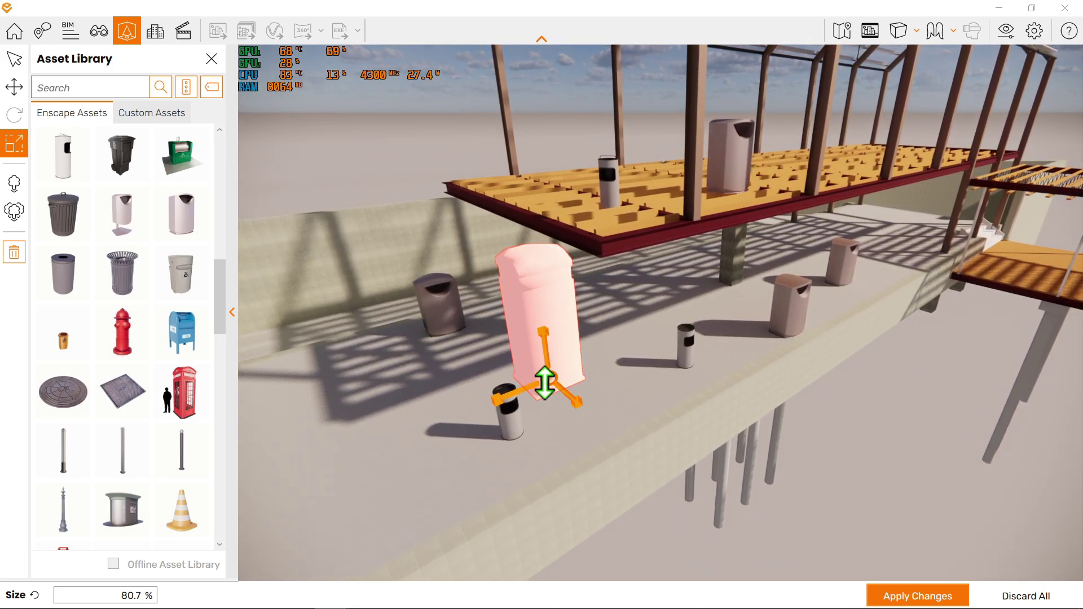
left_click_drag(545, 384, 545, 383)
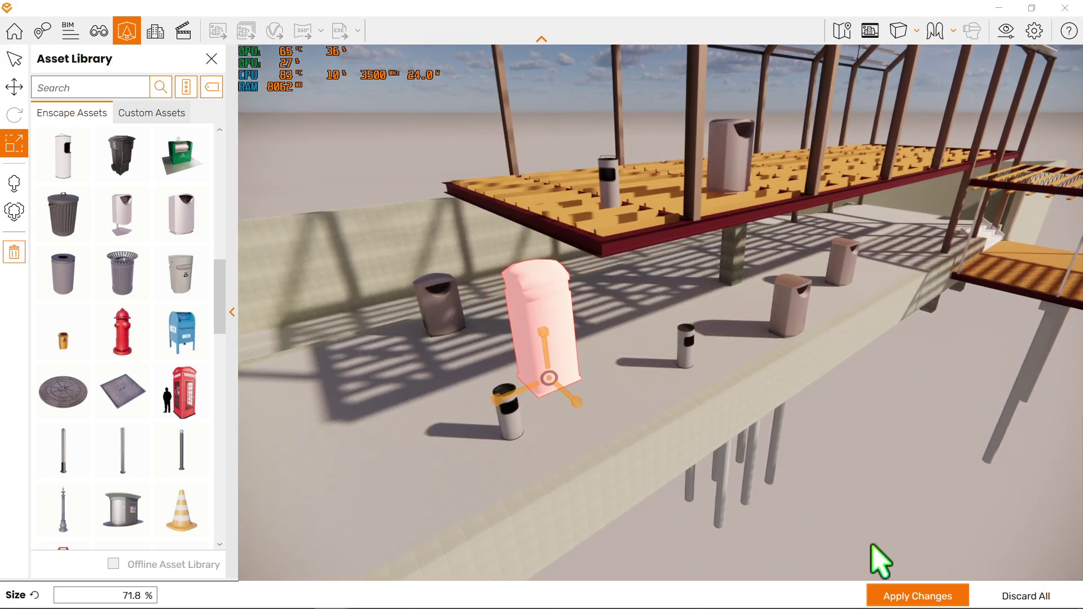
left_click(933, 596)
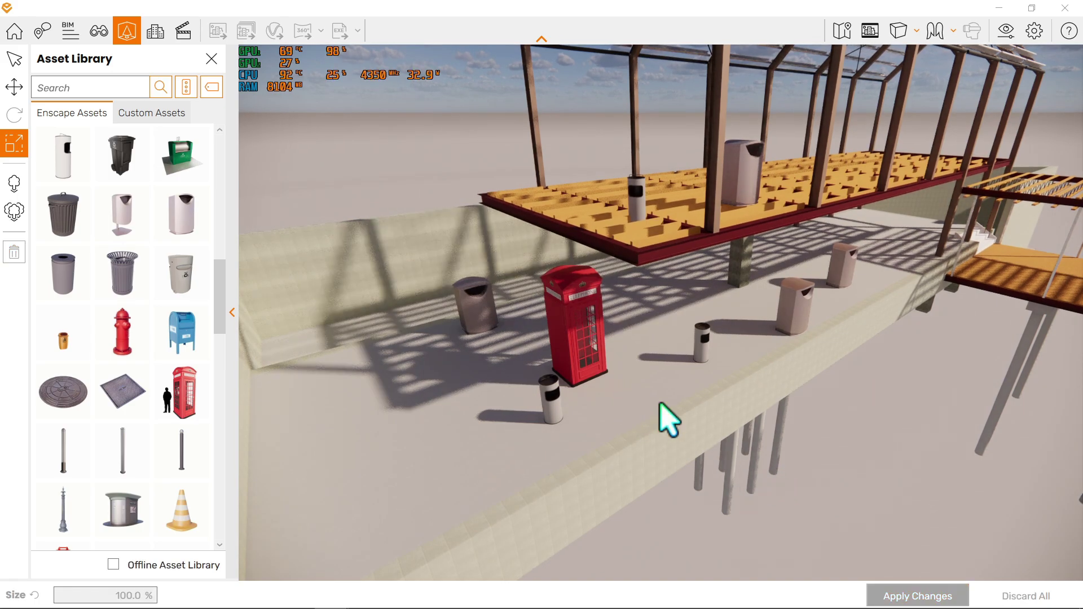
Start single asset placement and filter the asset library to the Vehicles category.
left_click(14, 184)
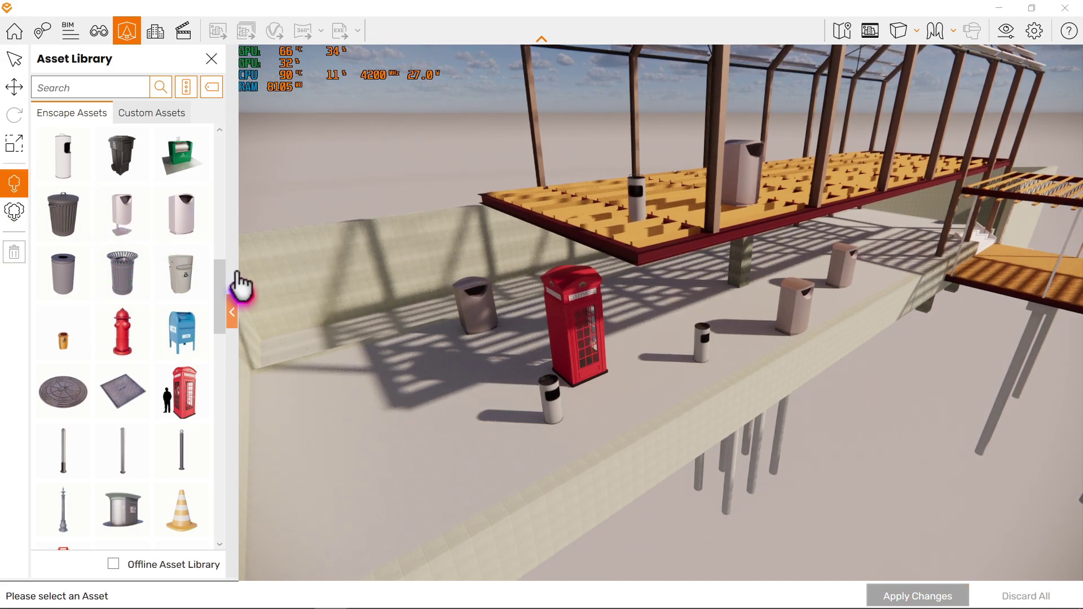
left_click(207, 93)
left_click(182, 90)
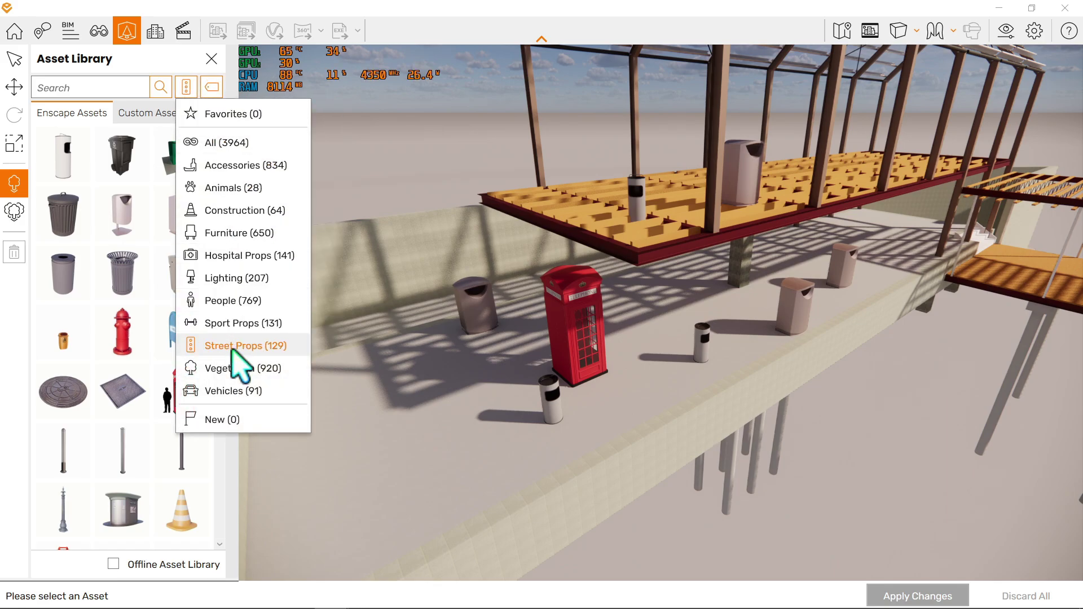
left_click(248, 391)
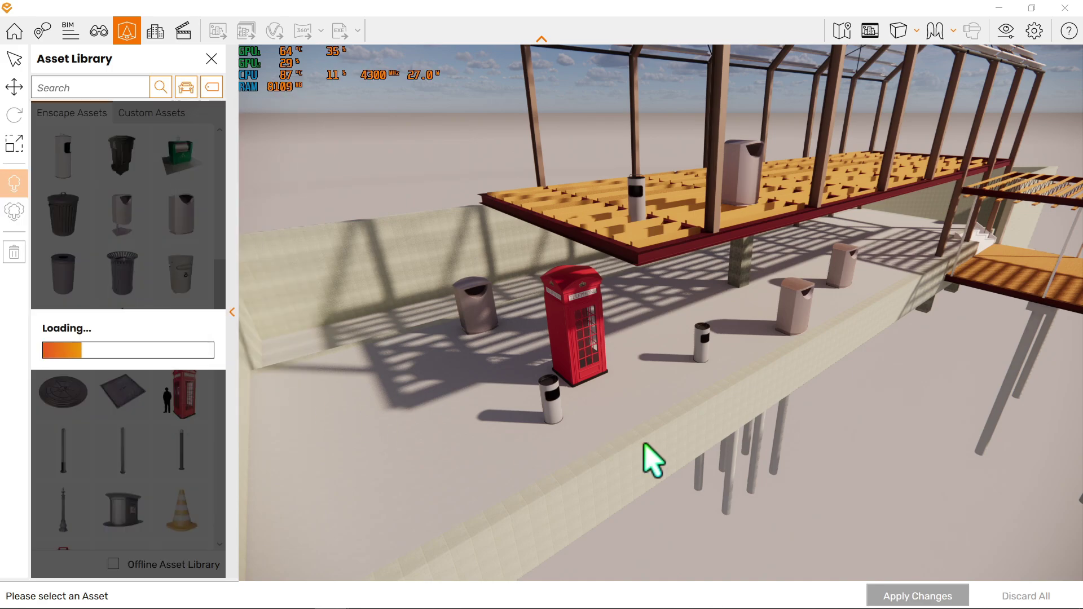
Place the ambulance van on the lower timber deck under the joists and apply the asset changes.
left_click_drag(648, 455, 997, 299)
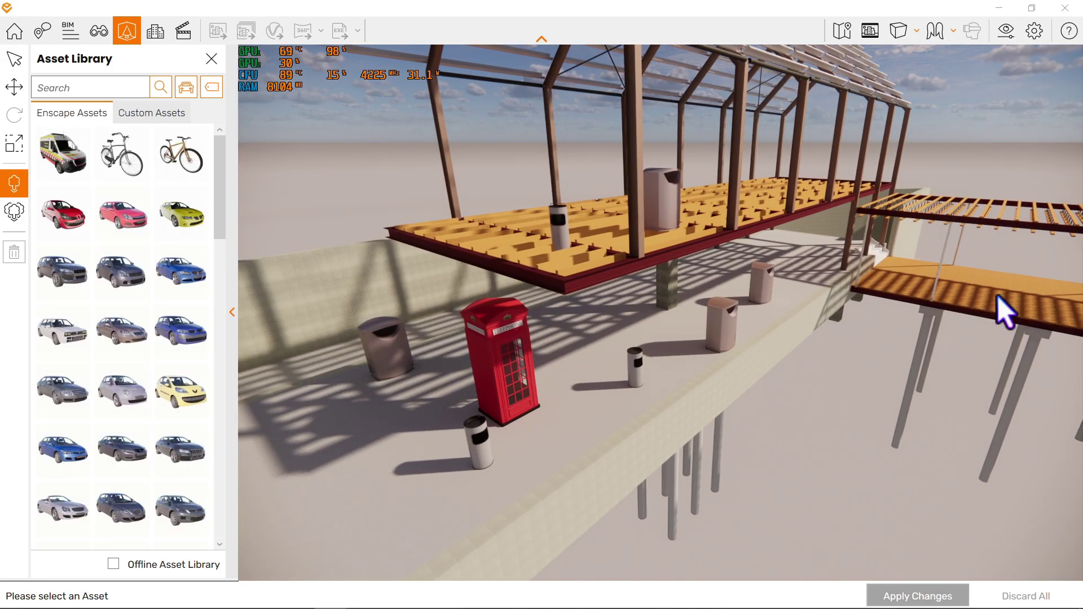
key("w")
left_click_drag(779, 391, 959, 355)
key("e")
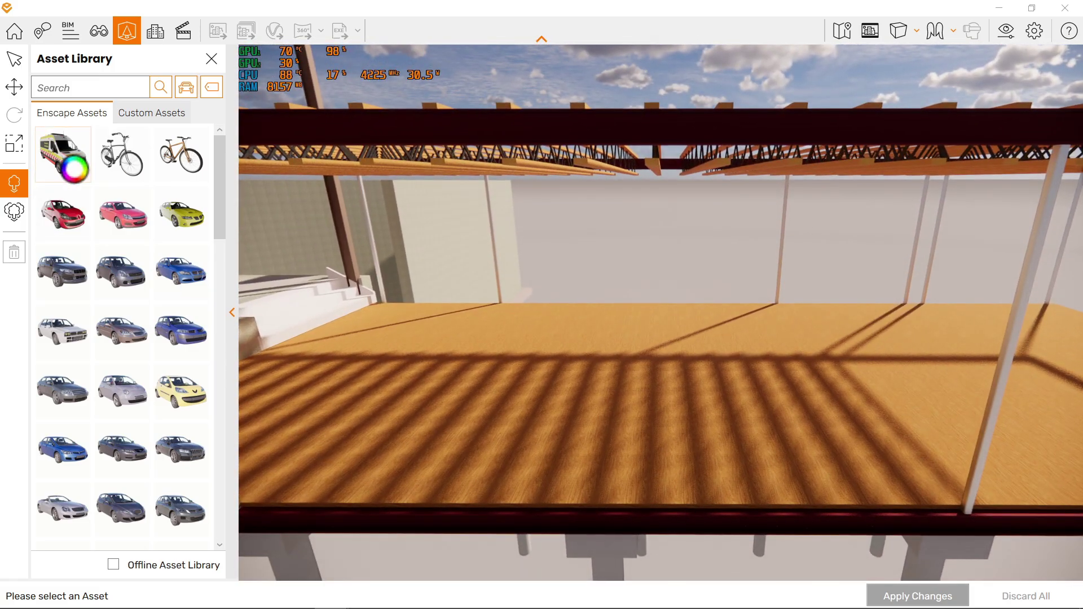
left_click(75, 169)
left_click(79, 179)
left_click(669, 415)
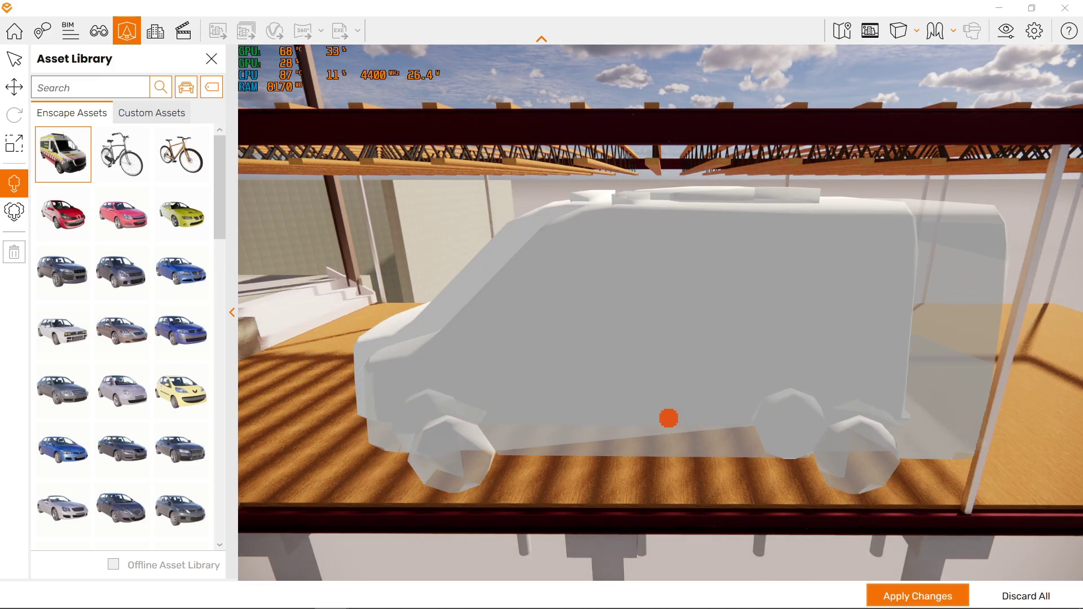
left_click(916, 598)
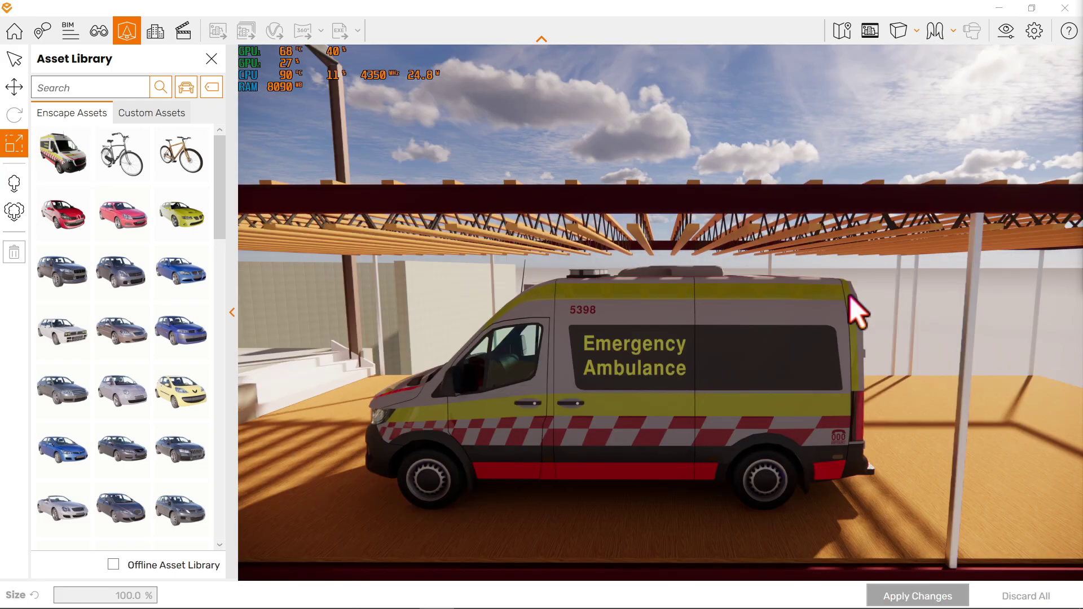
Scale the ambulance on the lower deck up to about 393.4 % and apply the asset changes.
left_click(509, 341)
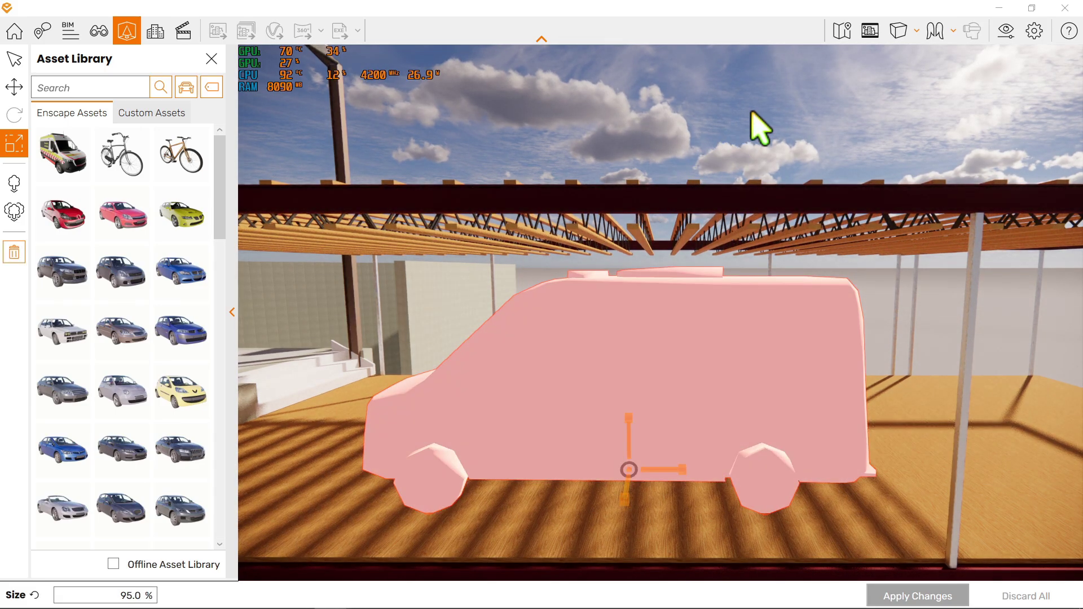
mouse_move(751, 110)
right_mouse_down()
mouse_move(697, 141)
mouse_move(758, 126)
right_mouse_up()
key("s")
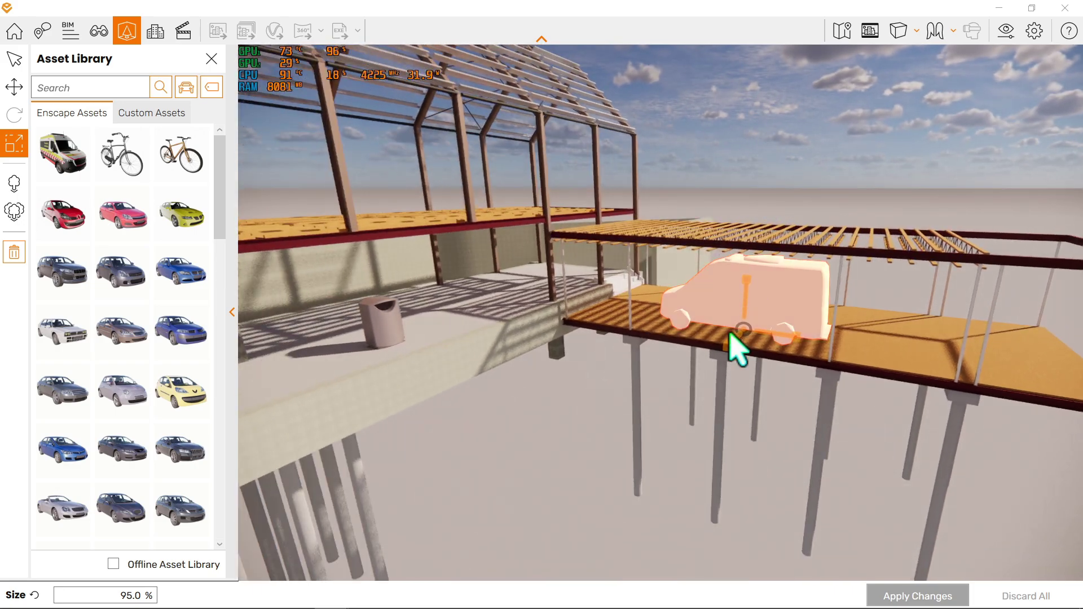
left_click_drag(745, 331, 742, 327)
key("s")
right_click_drag(642, 488, 647, 460)
key("s")
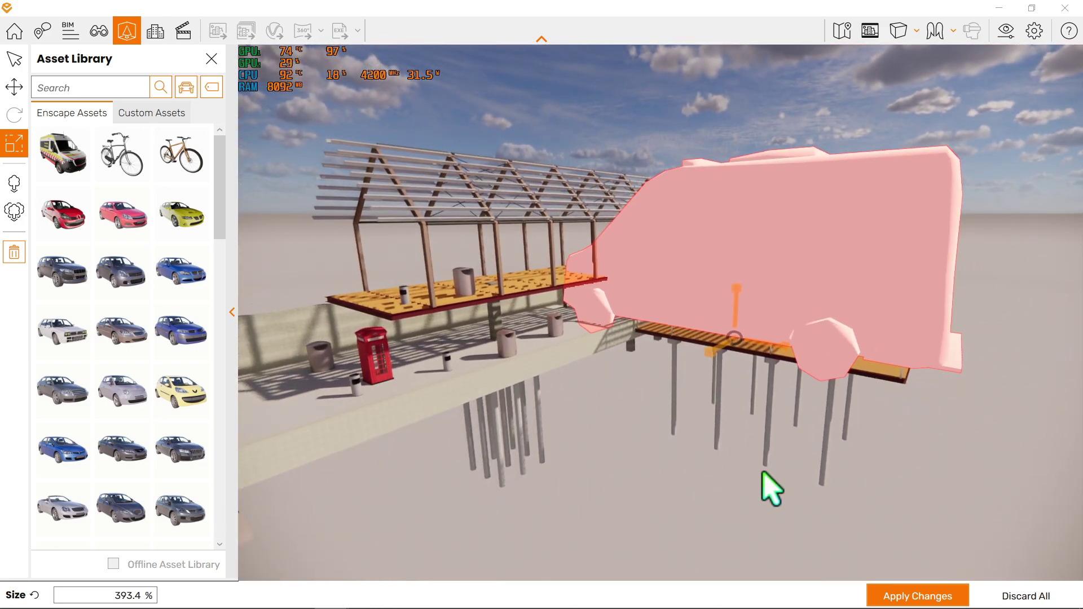
key("a")
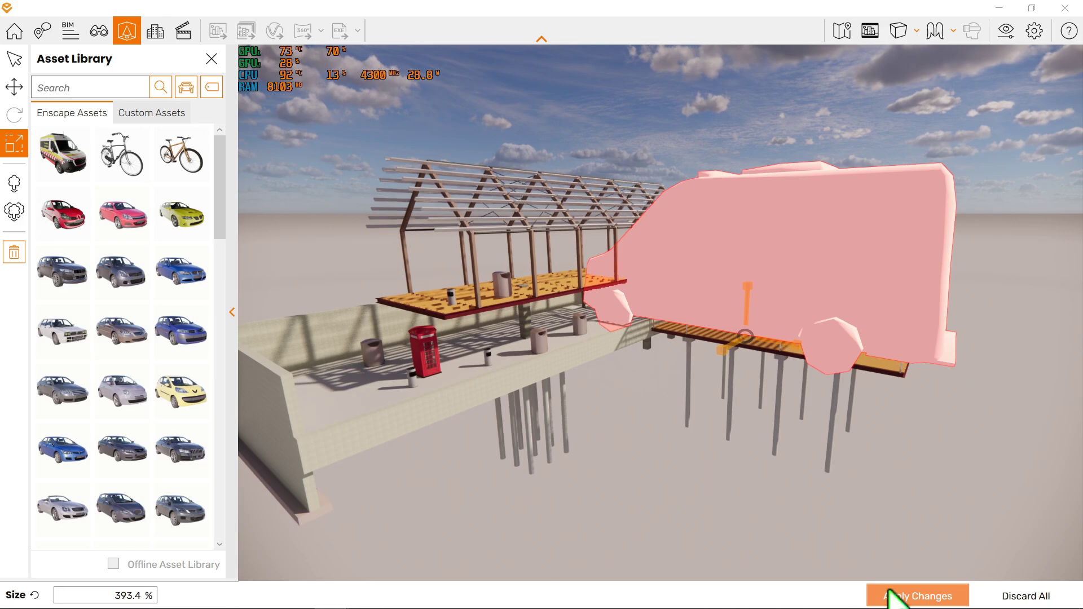
left_click(892, 590)
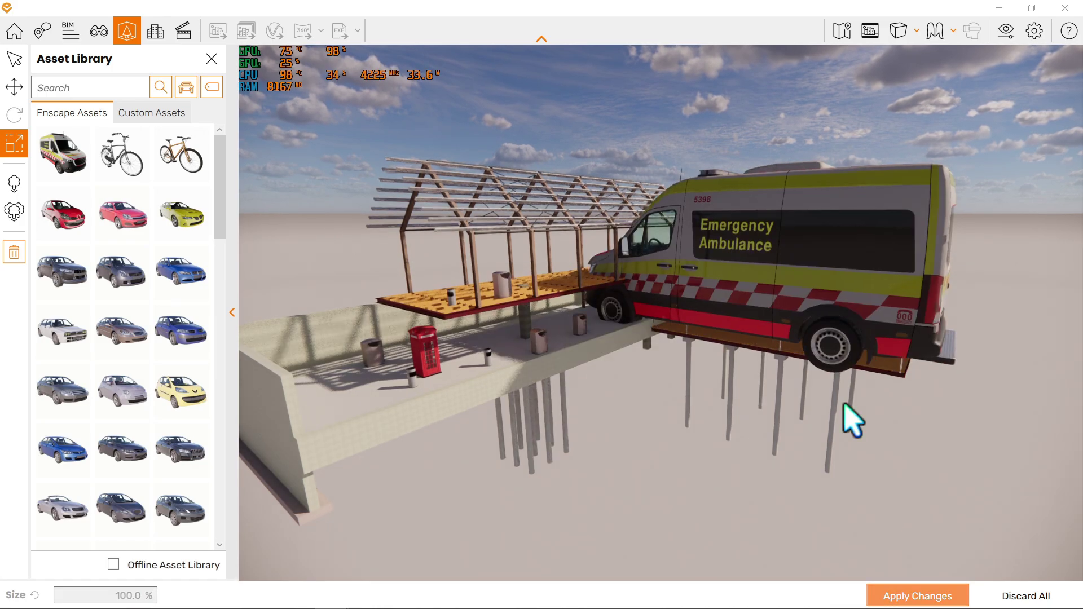